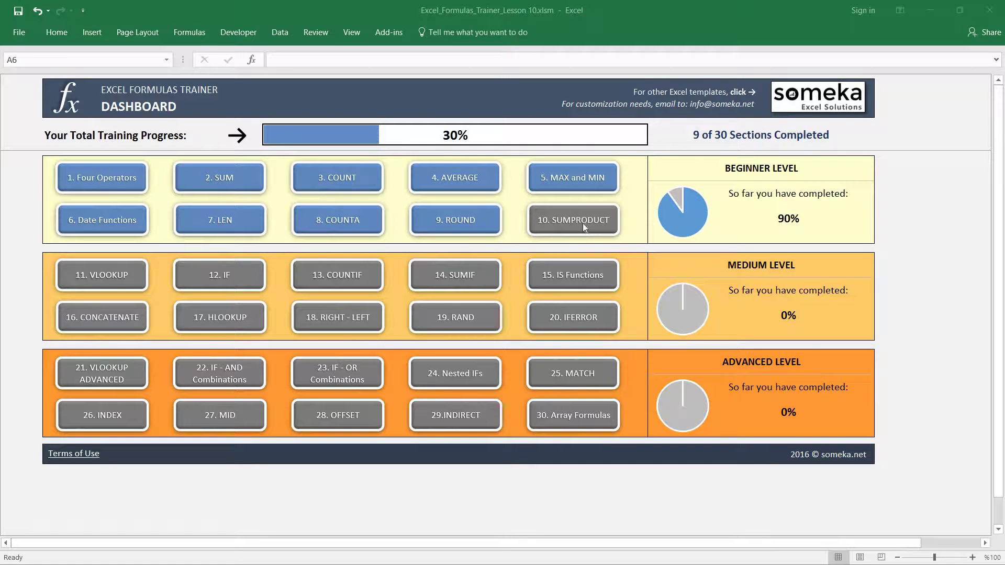
- Open the 10. SUMPRODUCT lesson sheet from the trainer dashboard
click(567, 224)
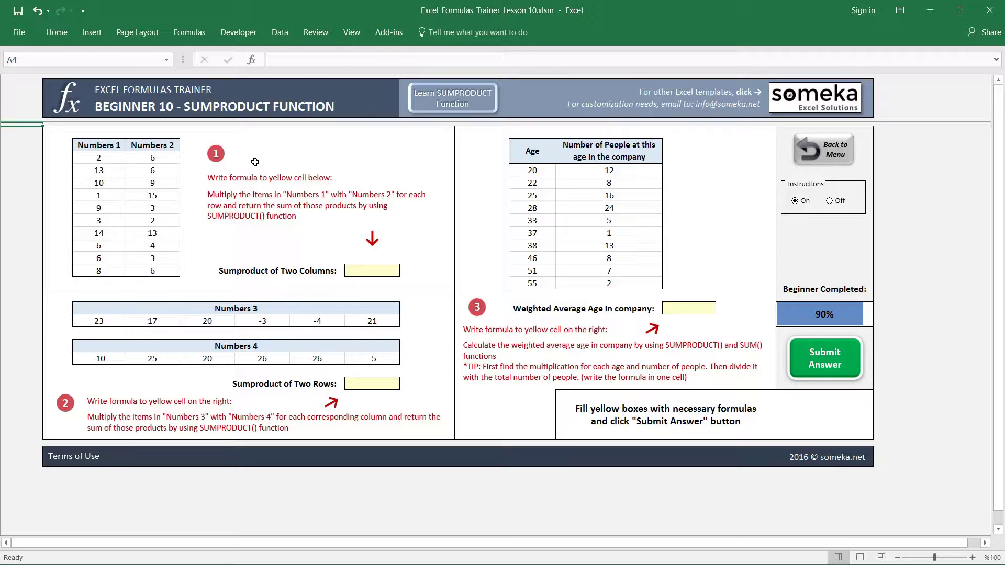
- Point out matching Numbers 1 and Numbers 2 values, such as 13, in the exercise table
click(395, 146)
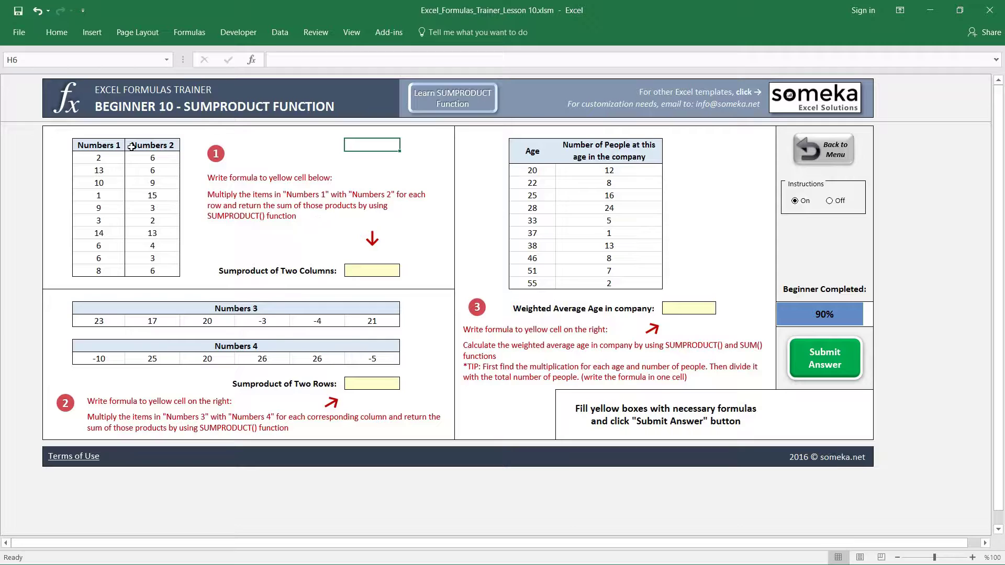
click(107, 163)
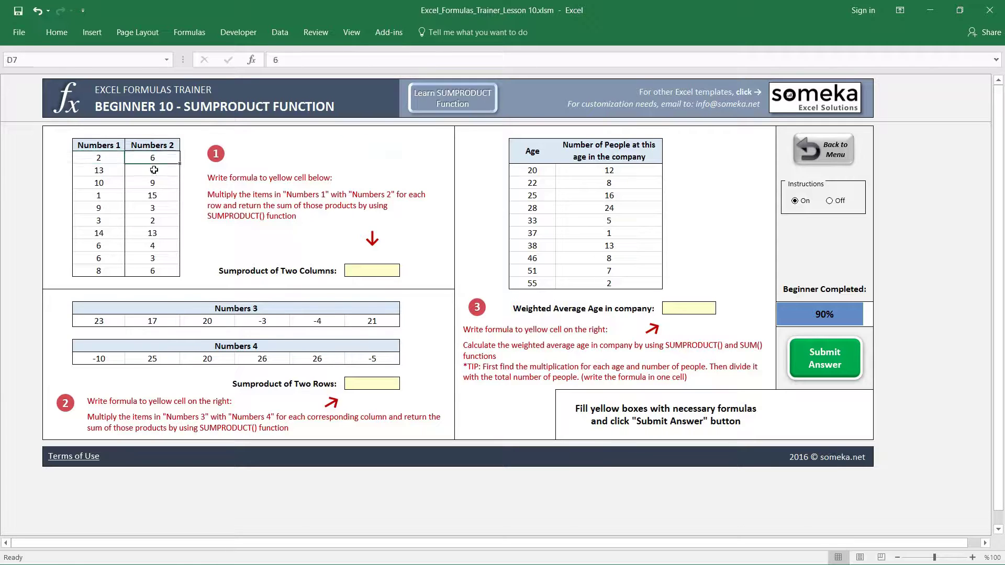
click(154, 171)
click(105, 172)
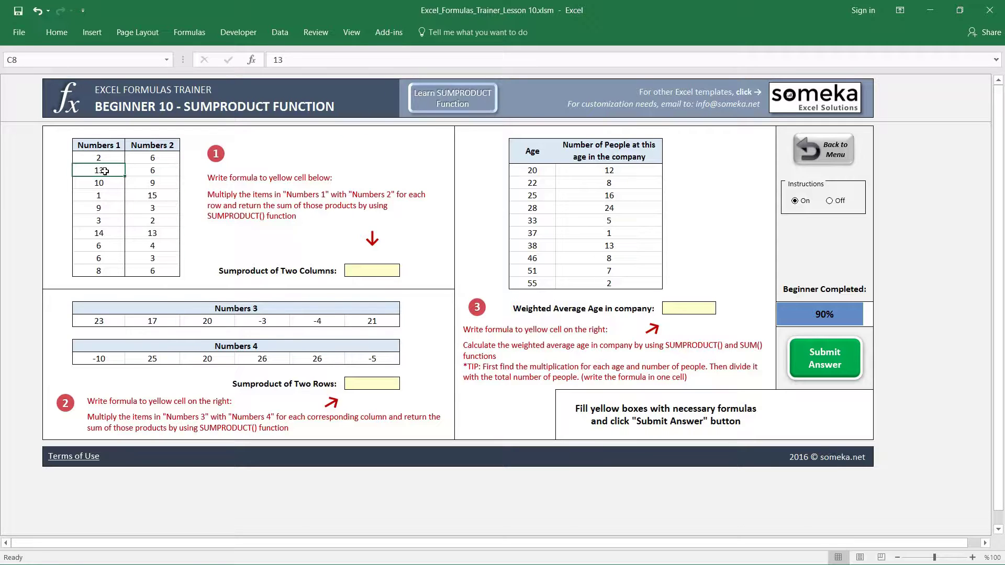
click(66, 169)
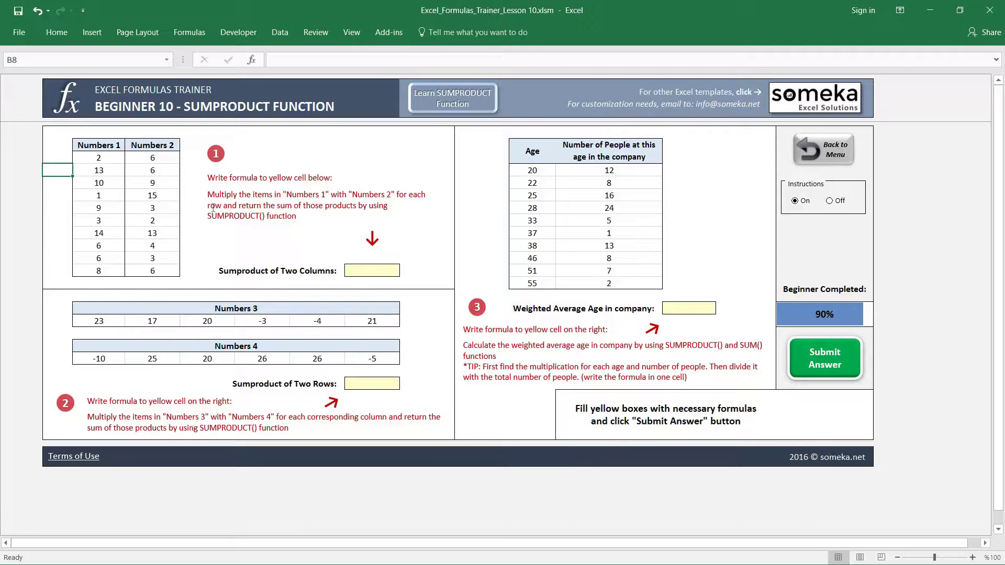
- Enter =C7*D7 in B7 and fill the product formula down to B16
click(66, 160)
text(=)
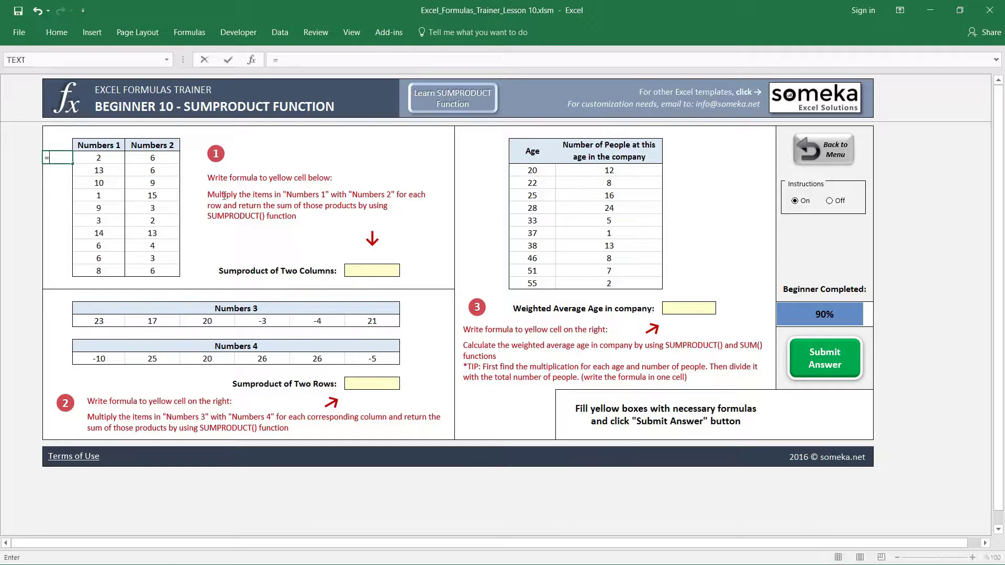
key(Right)
text(*)
key(Right)
key(Right)
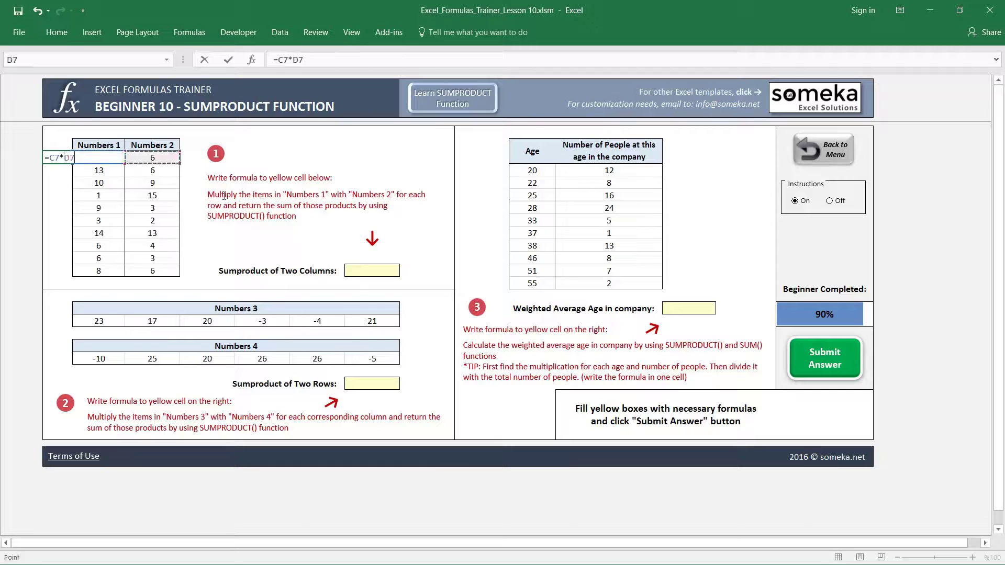
key(ctrl+Return)
key(ctrl+c)
key(shift+Down)
key(shift+Down)
key(shift+Down)
key(shift+Down)
key(shift+Down)
key(shift+Down)
key(shift+Down)
key(shift+Down)
key(shift+Down)
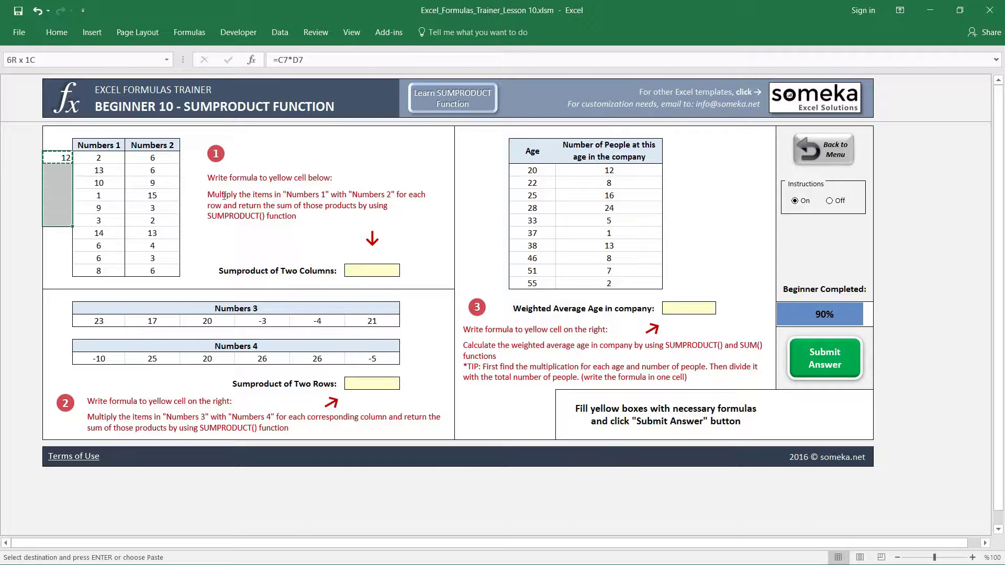
key(Return)
key(Down)
key(Down)
key(Down)
key(Down)
key(Down)
key(Down)
key(Down)
key(Down)
key(Down)
key(Down)
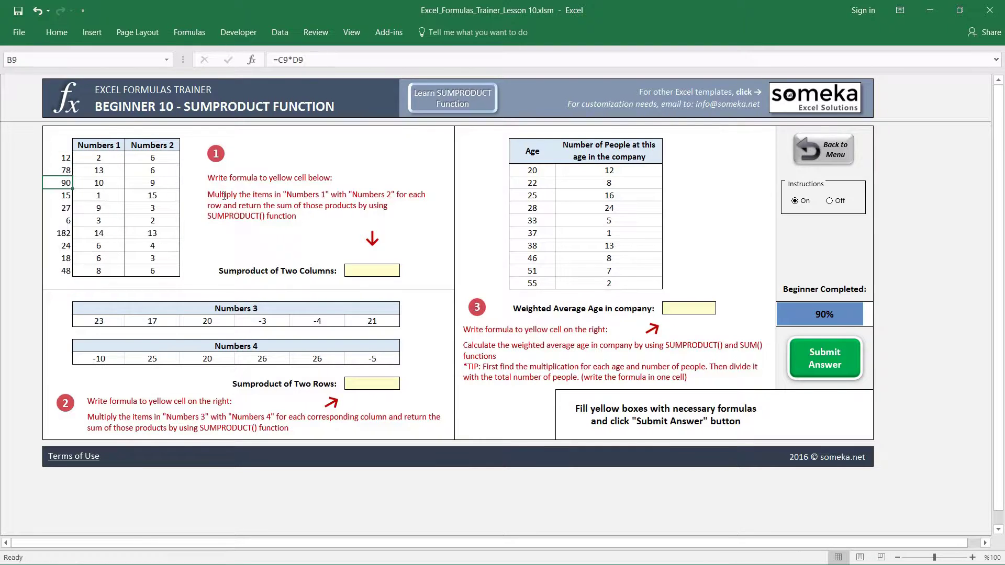
- Total the products in B17 with =SUM(B7:B16), giving 500
text(=SUM()
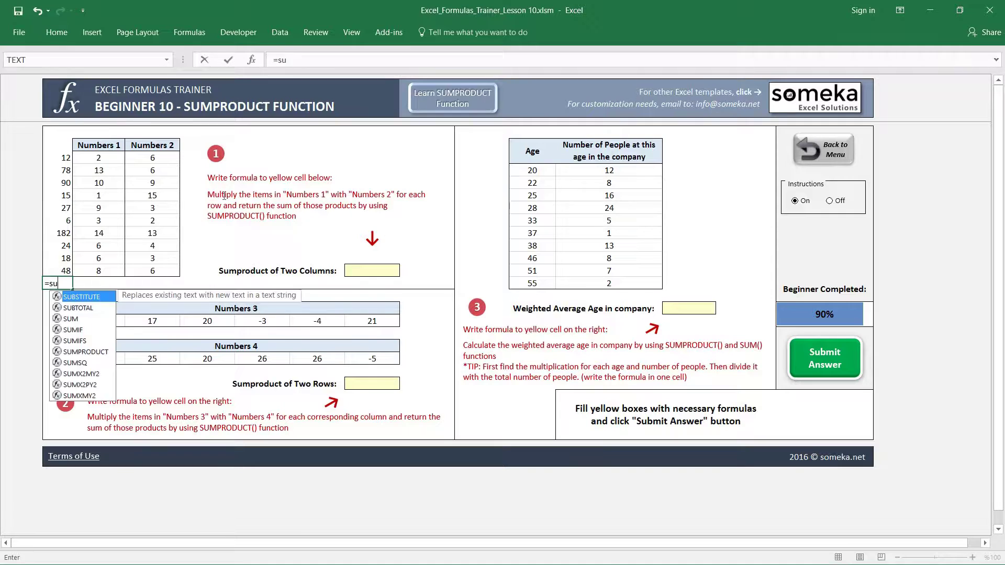
key(Up)
key(ctrl+shift+Up)
text())
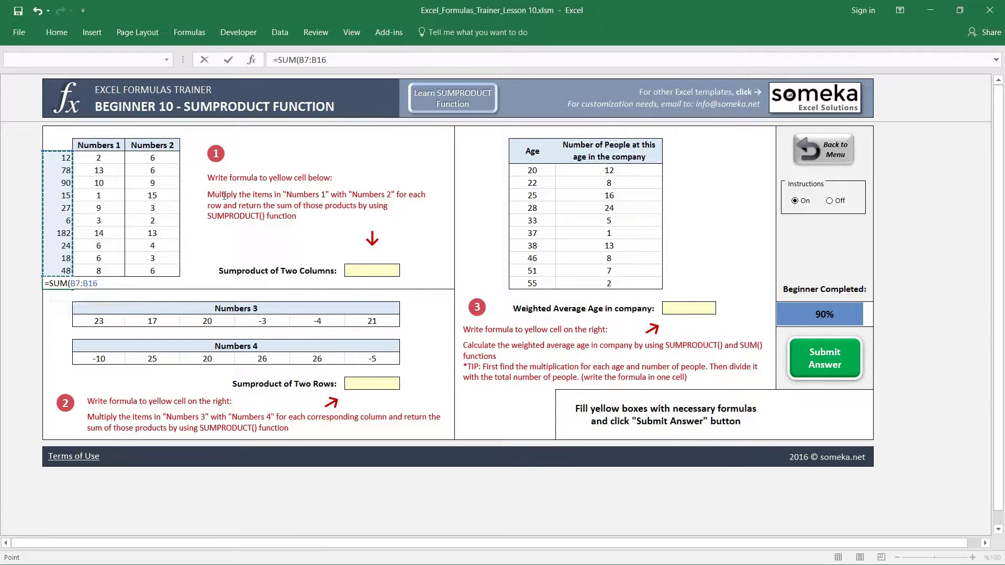
key(ctrl+Return)
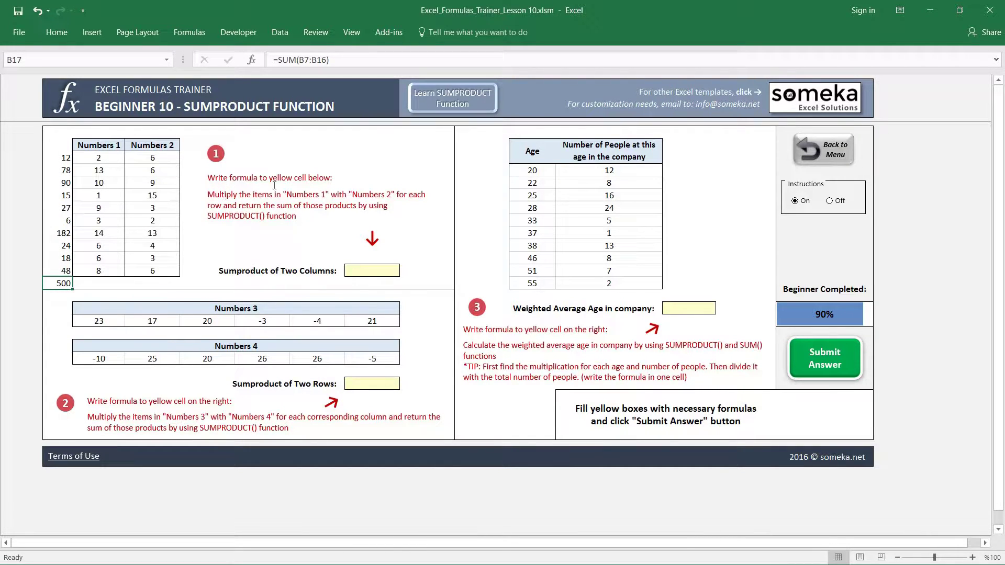
- Enter =SUMPRODUCT(C7:C16;D7:D16) in the Sumproduct of Two Columns answer cell, returning 500
click(375, 269)
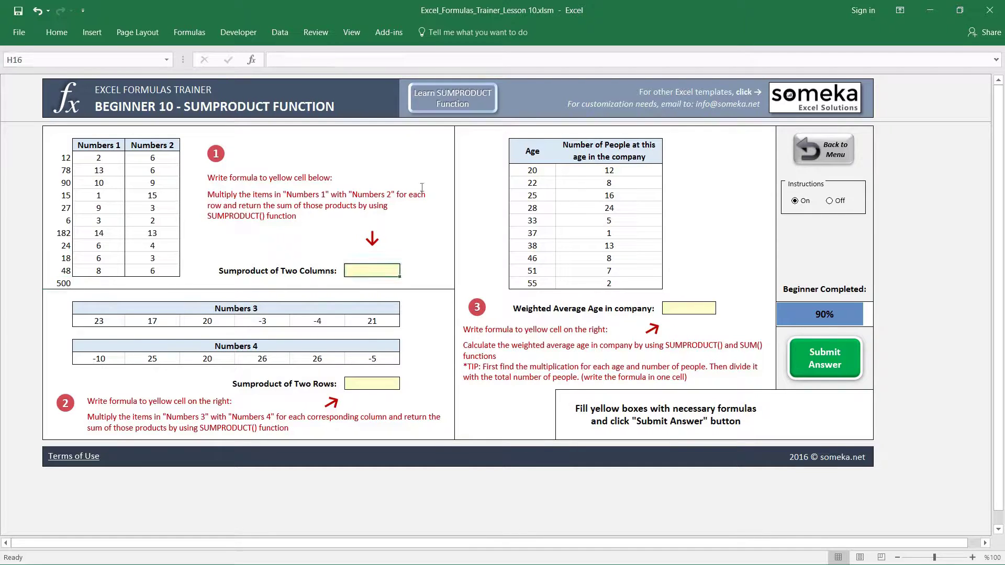
text(=sumpro)
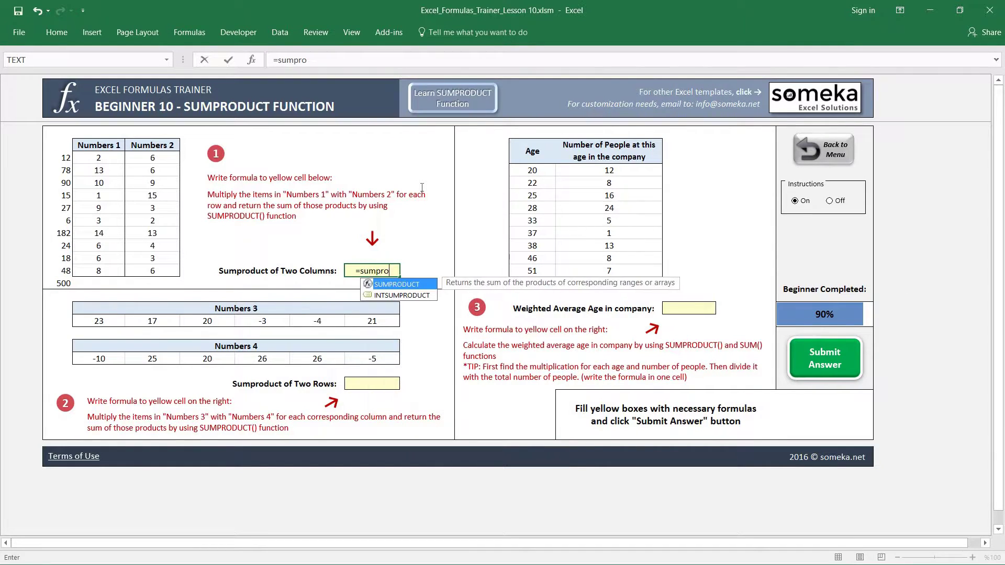
key(Tab)
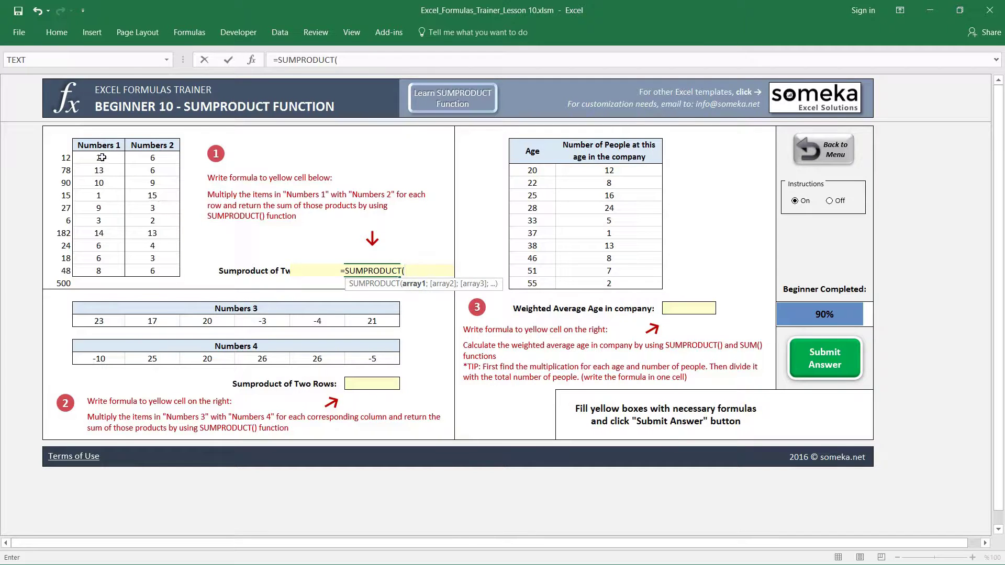
drag(101, 157, 108, 268)
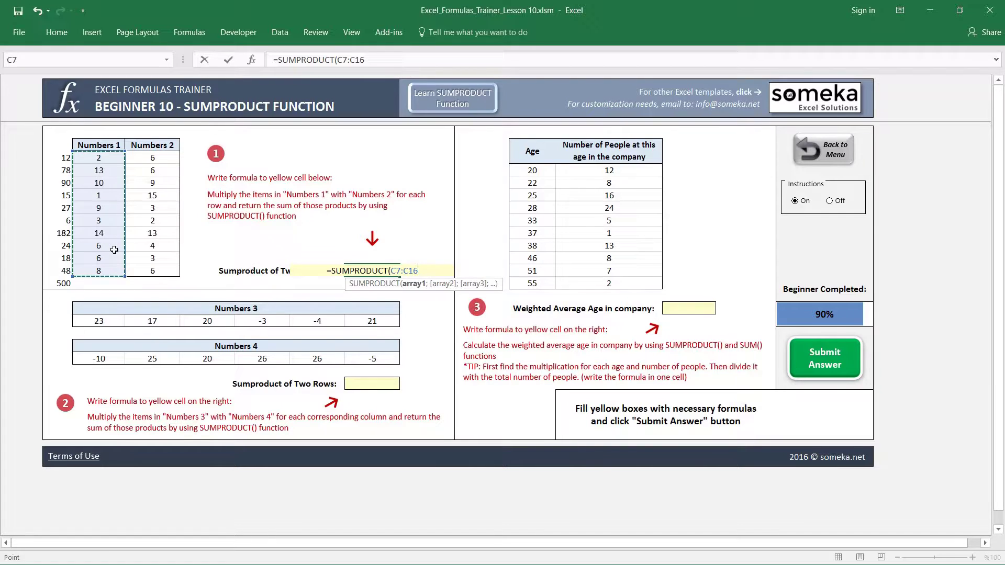
text(;)
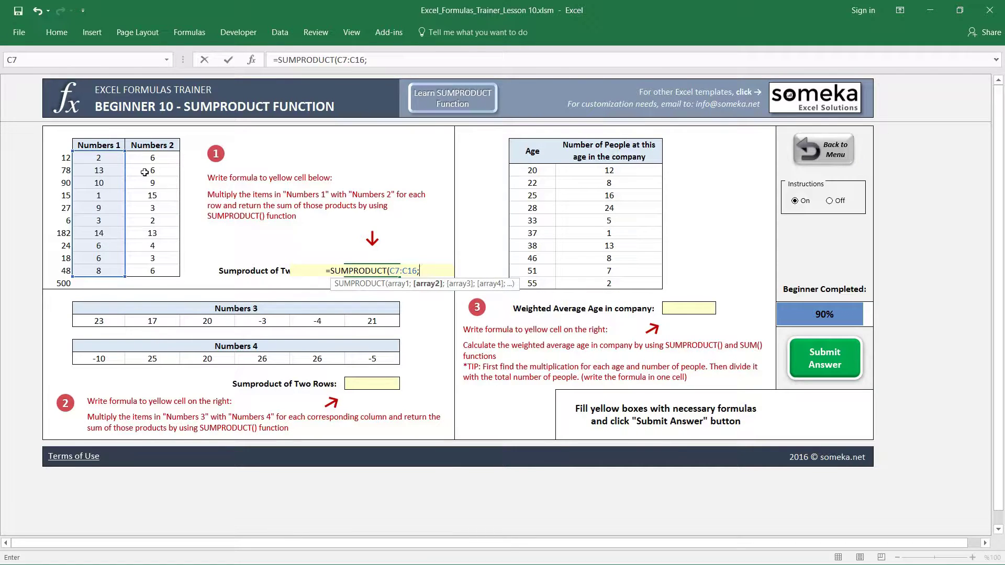
drag(149, 159, 153, 271)
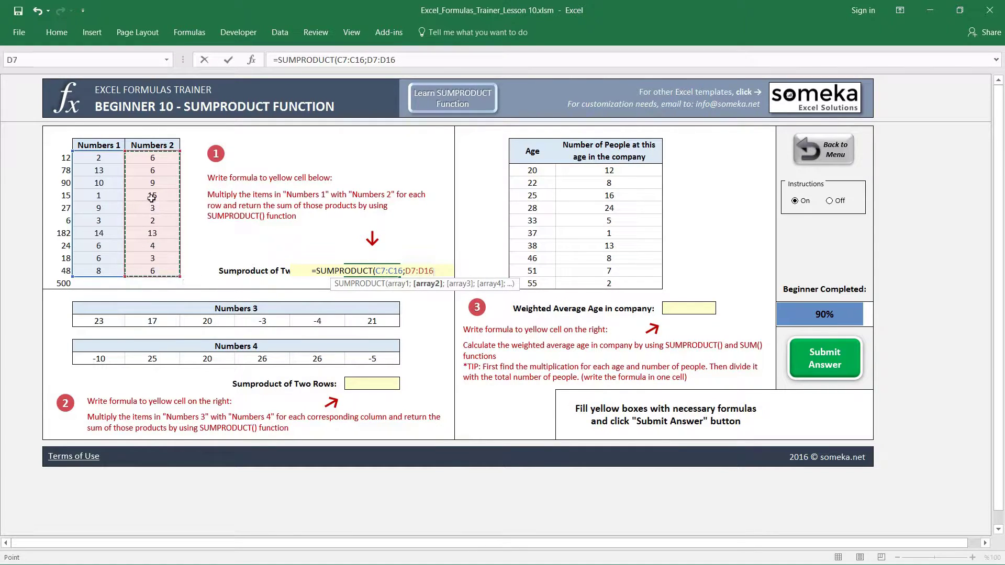
text())
key(Return)
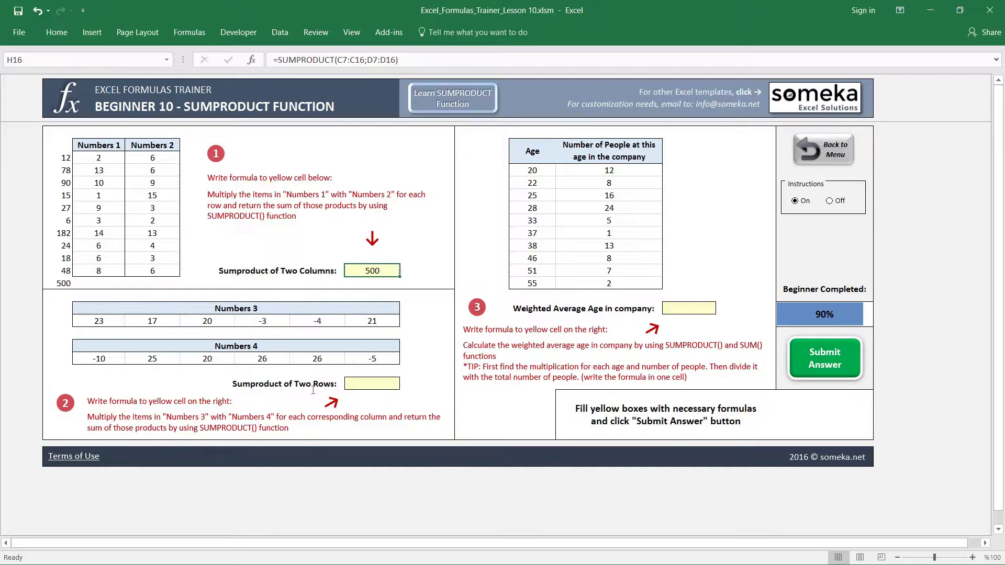
- Enter =SUMPRODUCT(C20:H20;C23:H23) in the Sumproduct of Two Rows answer cell, returning 308
click(374, 382)
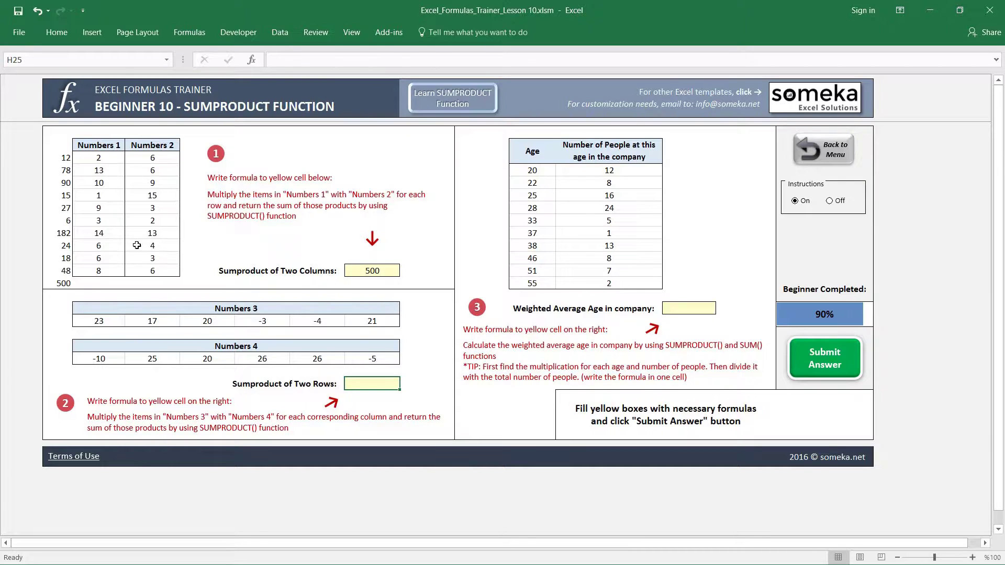
text(=sumpr)
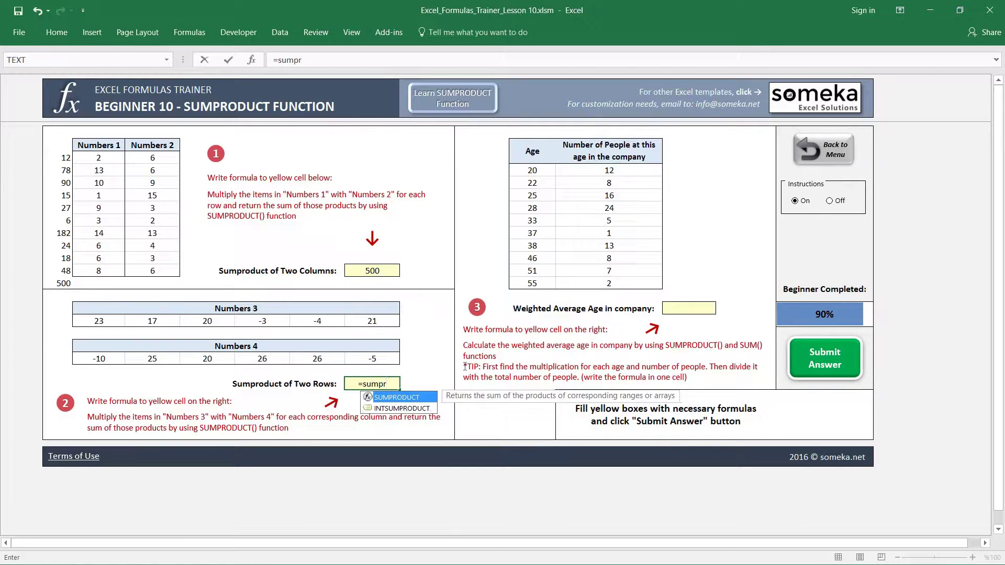
key(Tab)
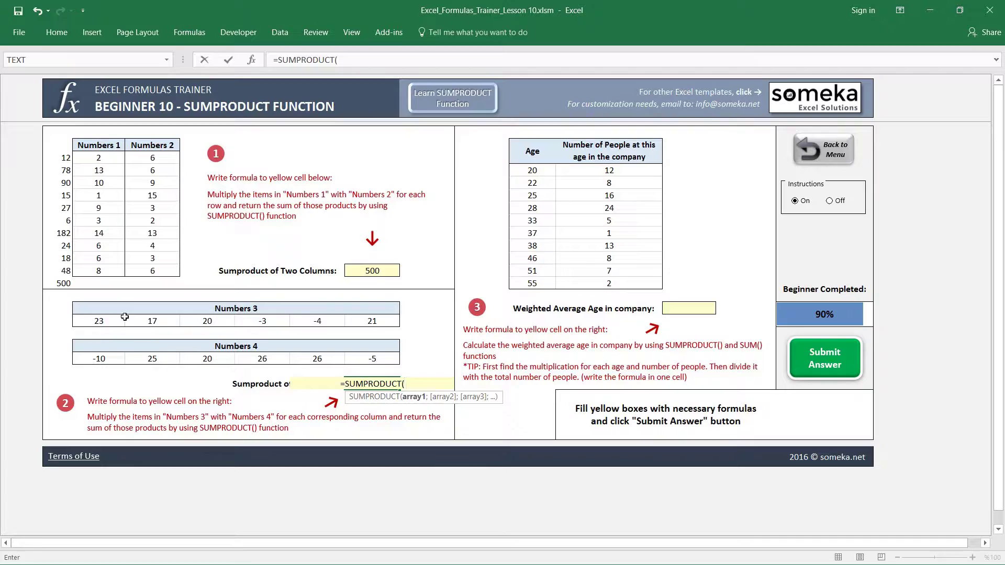
drag(118, 319, 372, 320)
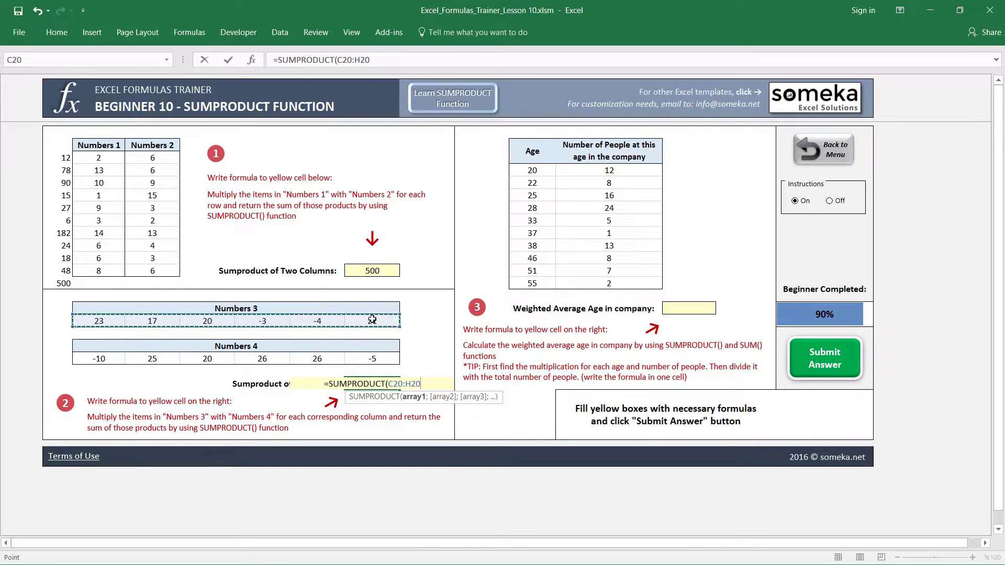
text(;)
drag(104, 359, 374, 357)
text())
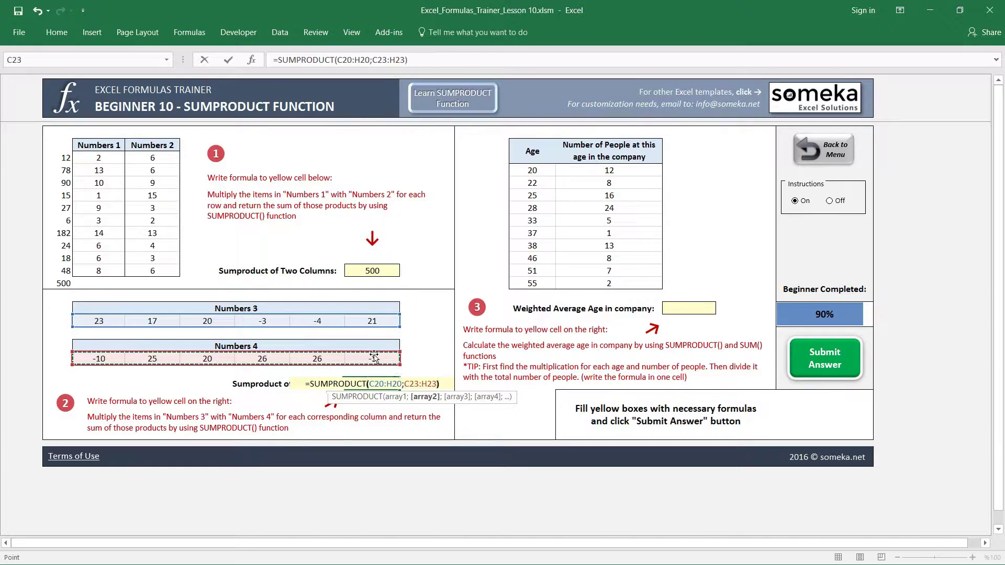
key(Return)
key(Up)
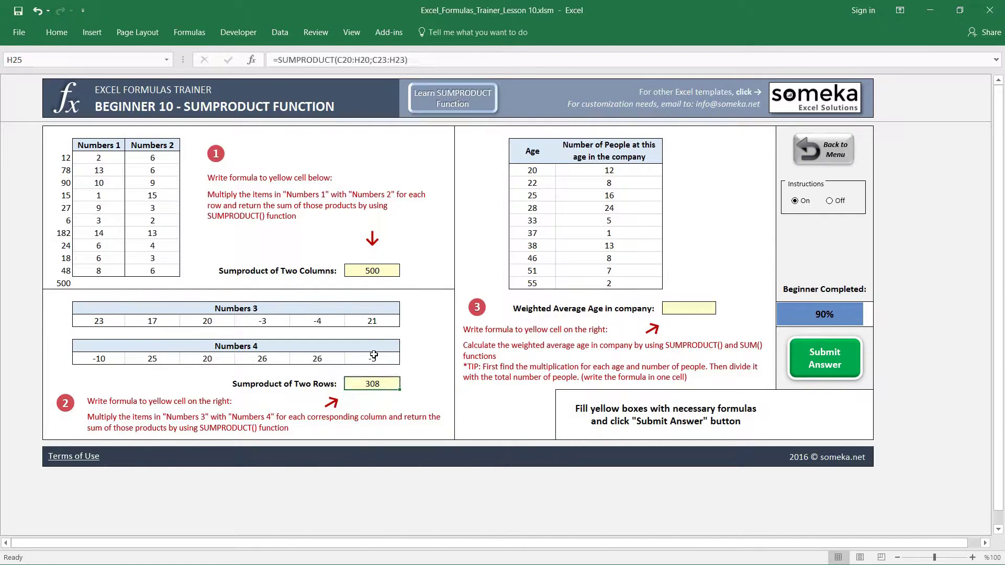
- Enter =C20*C23 in C18 and copy the product formula across row 18 to column H
click(108, 297)
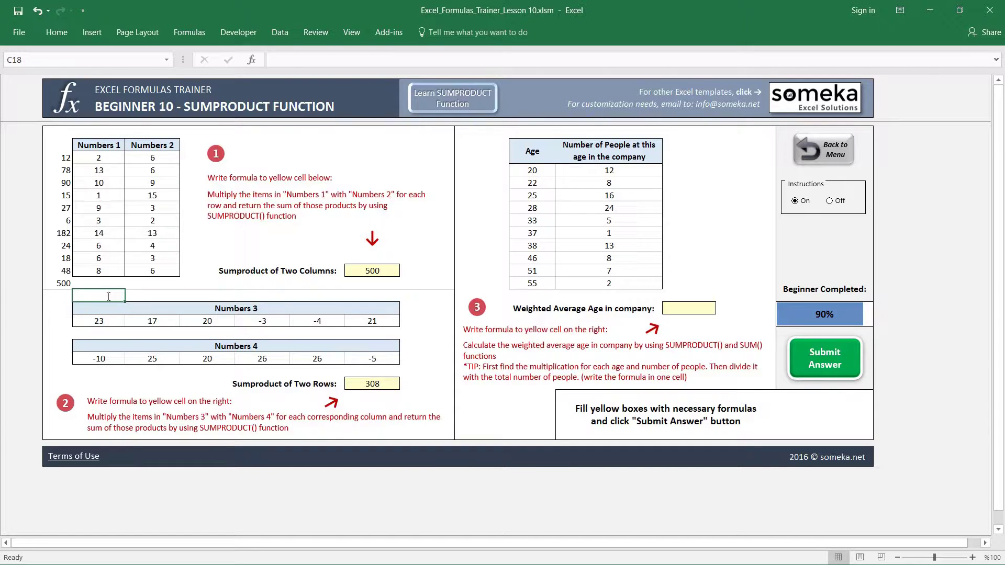
text(=)
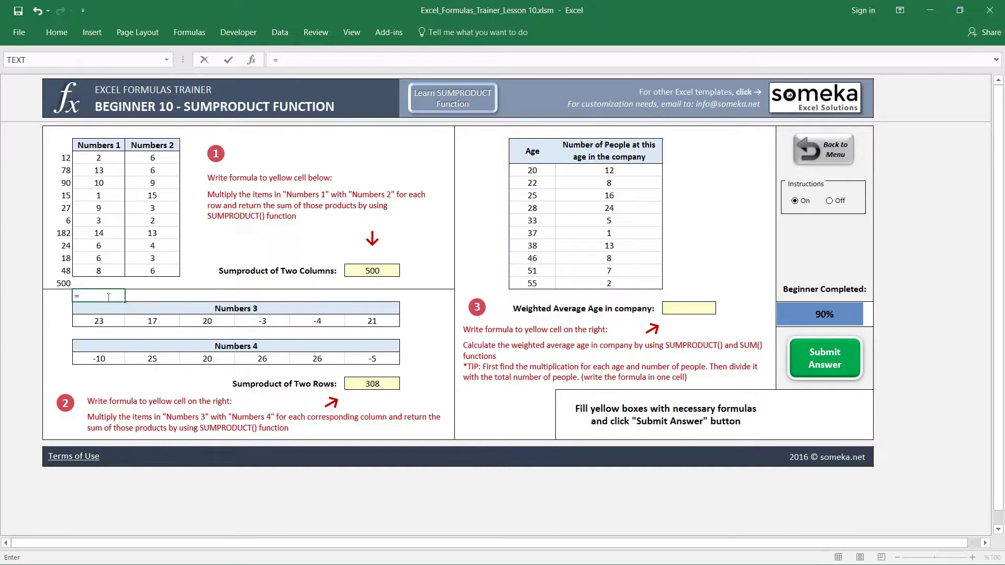
click(107, 318)
text(*)
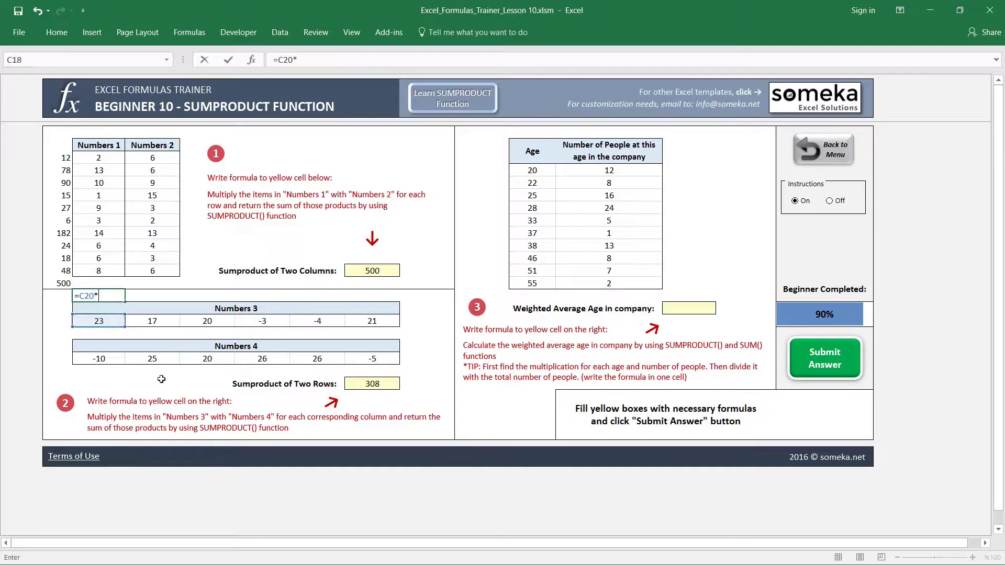
click(105, 360)
key(Return)
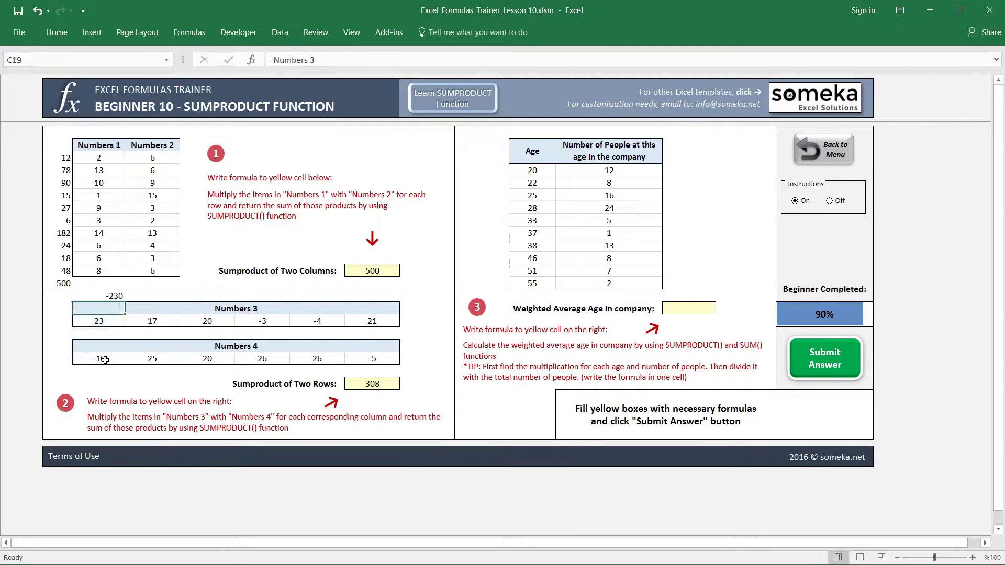
key(Up)
key(ctrl+c)
key(shift+Right)
key(shift+Right)
key(shift+Right)
key(shift+Right)
key(shift+Right)
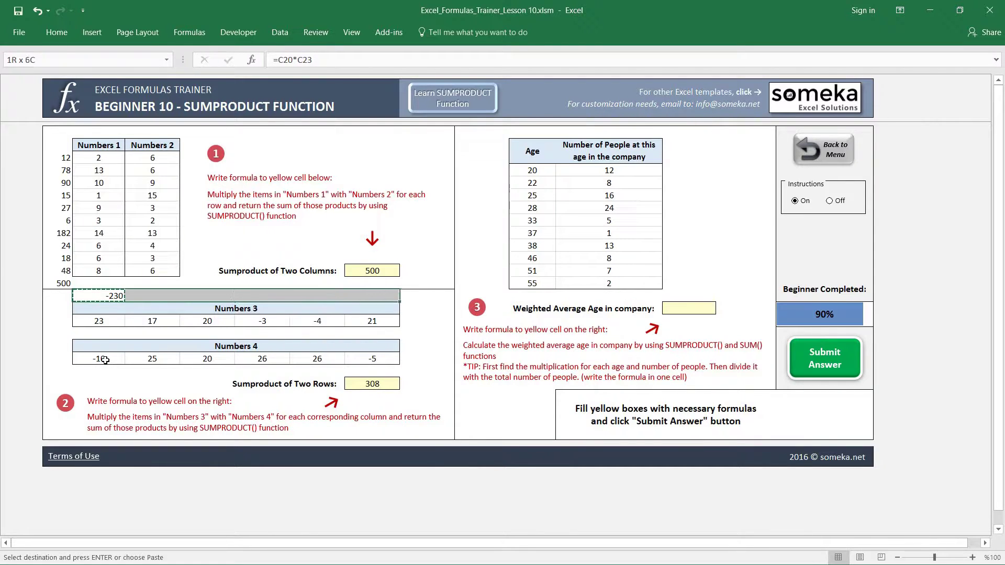
key(Return)
key(Right)
key(Right)
key(Right)
key(Right)
key(Right)
key(Right)
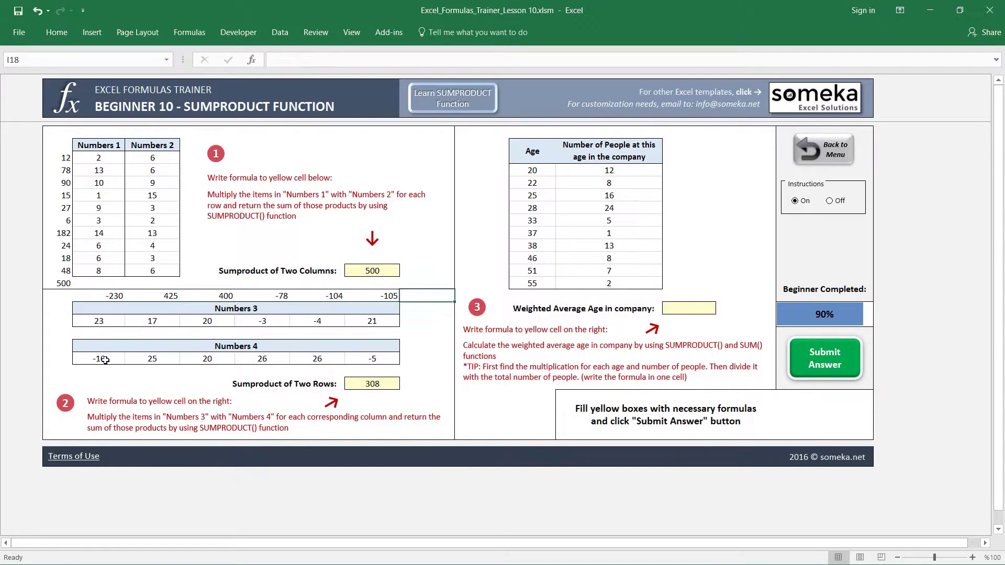
- Sum the row products with =SUM(C18:H18) in I18, confirming 308
text(=SUM()
key(Left)
key(shift+Left)
key(shift+Left)
key(shift+Left)
key(shift+Left)
key(shift+Left)
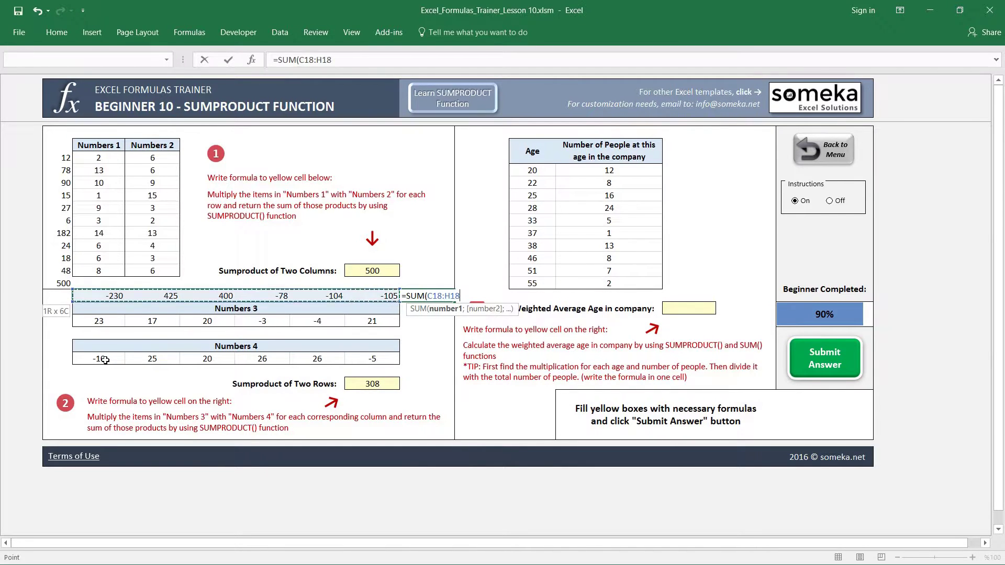
text())
key(Return)
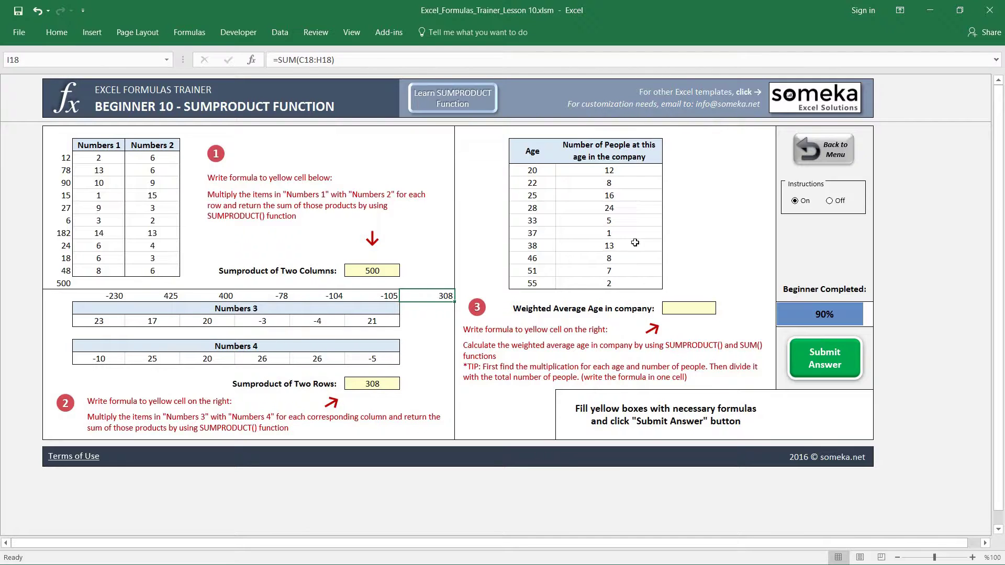
click(718, 155)
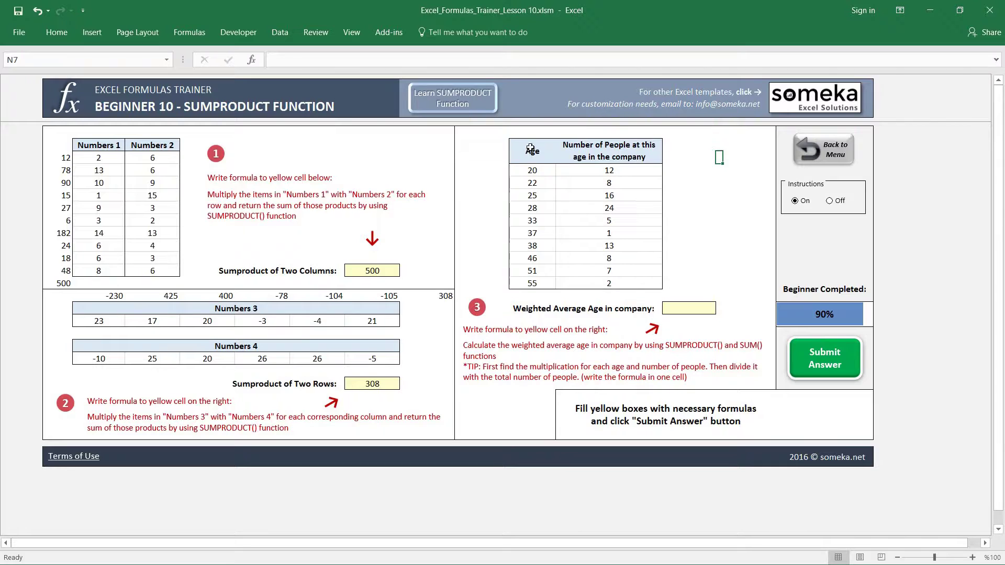
drag(531, 147, 625, 283)
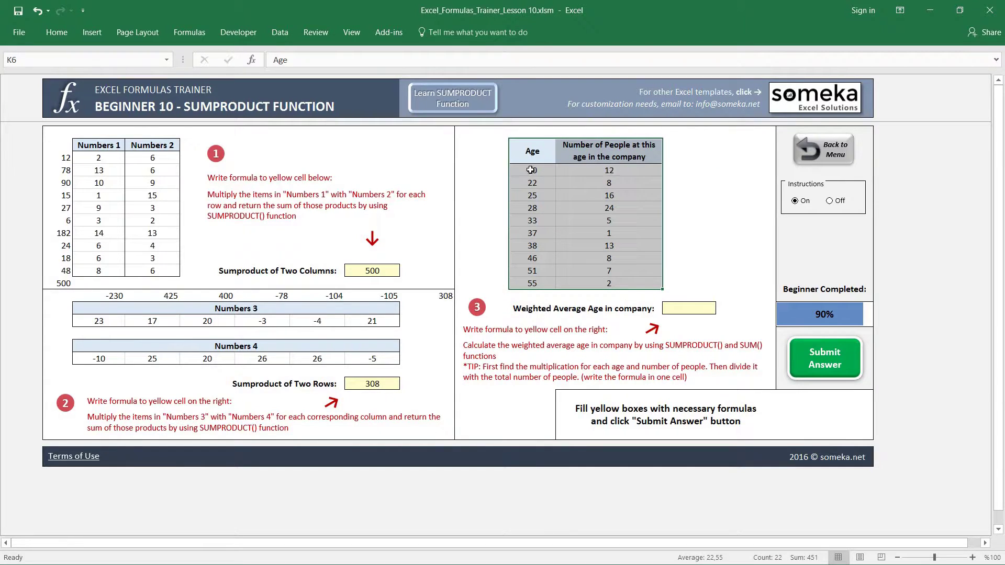
click(611, 170)
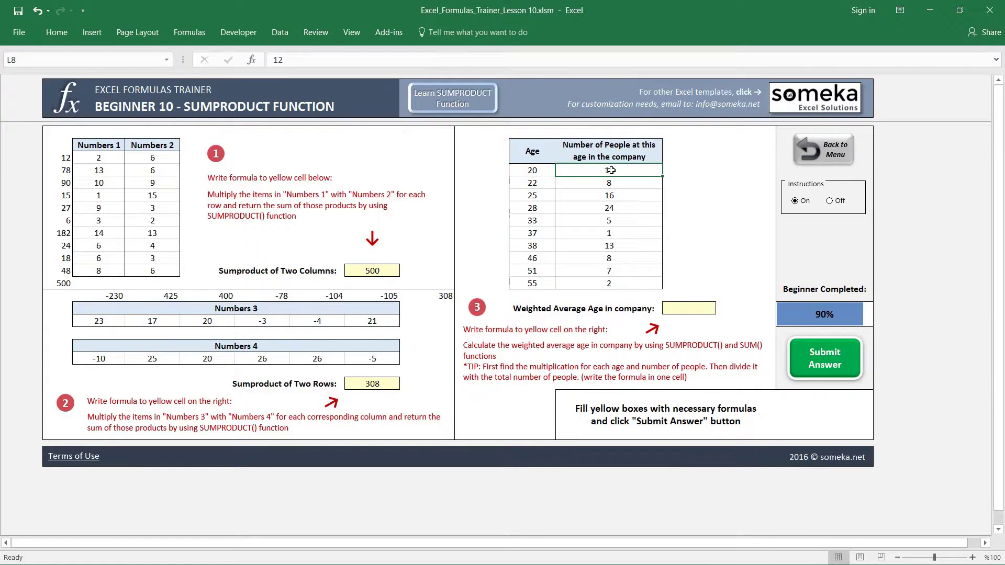
click(538, 168)
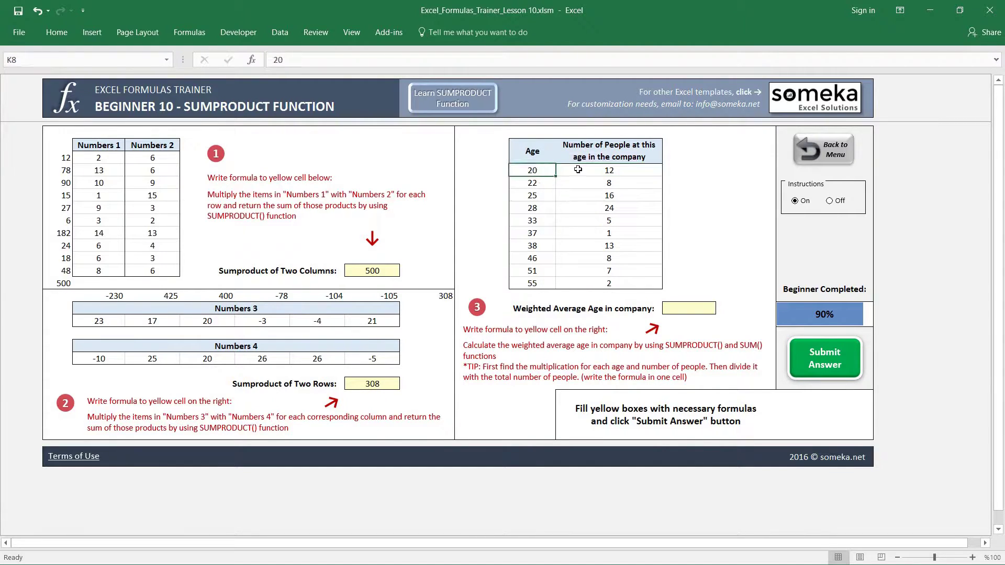
click(612, 171)
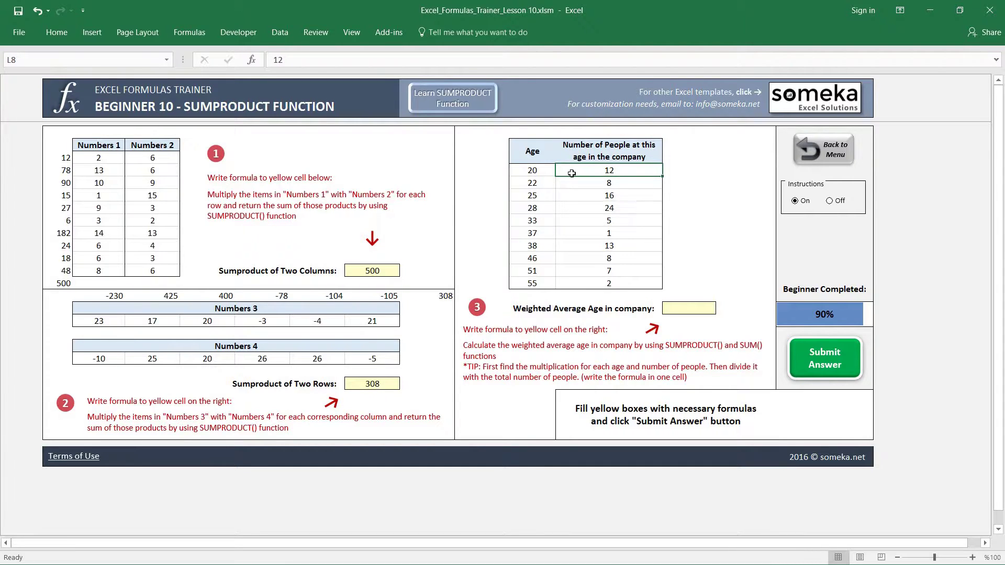
click(623, 184)
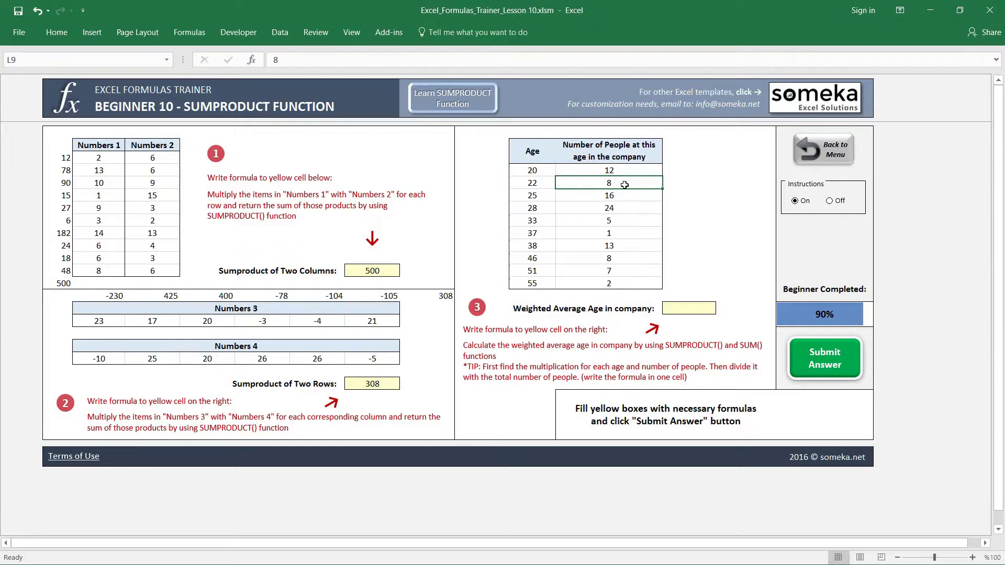
key(Down)
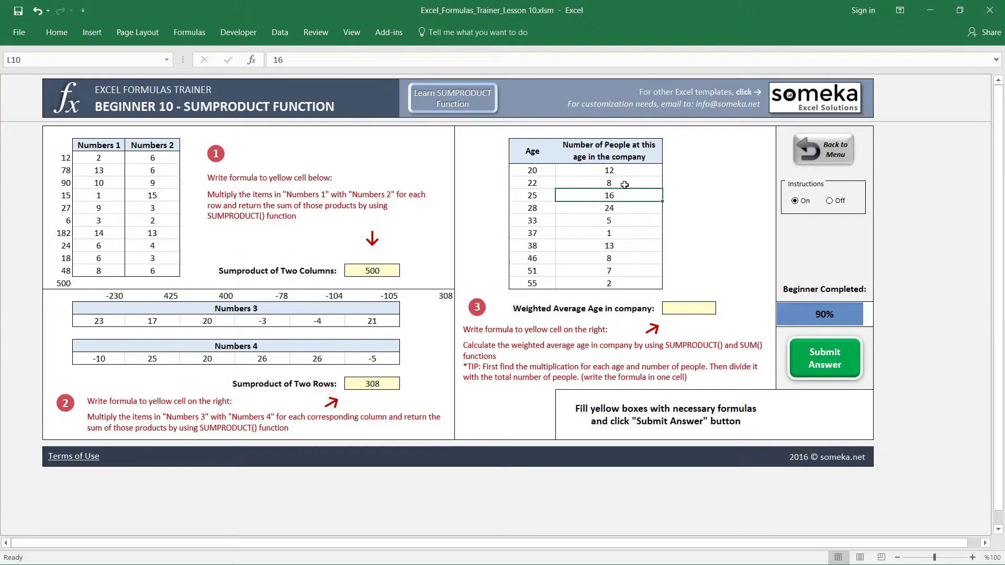
click(548, 196)
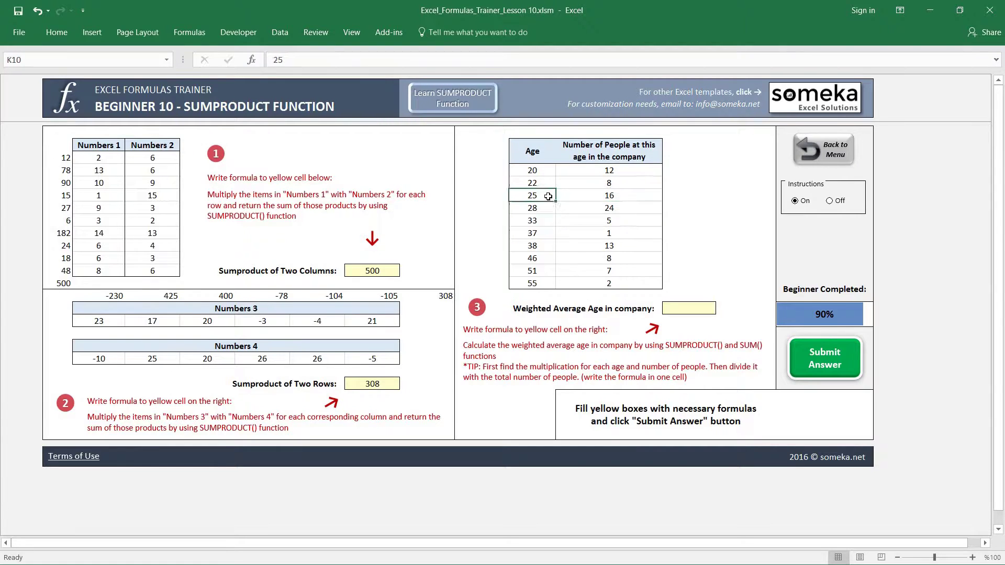
click(710, 171)
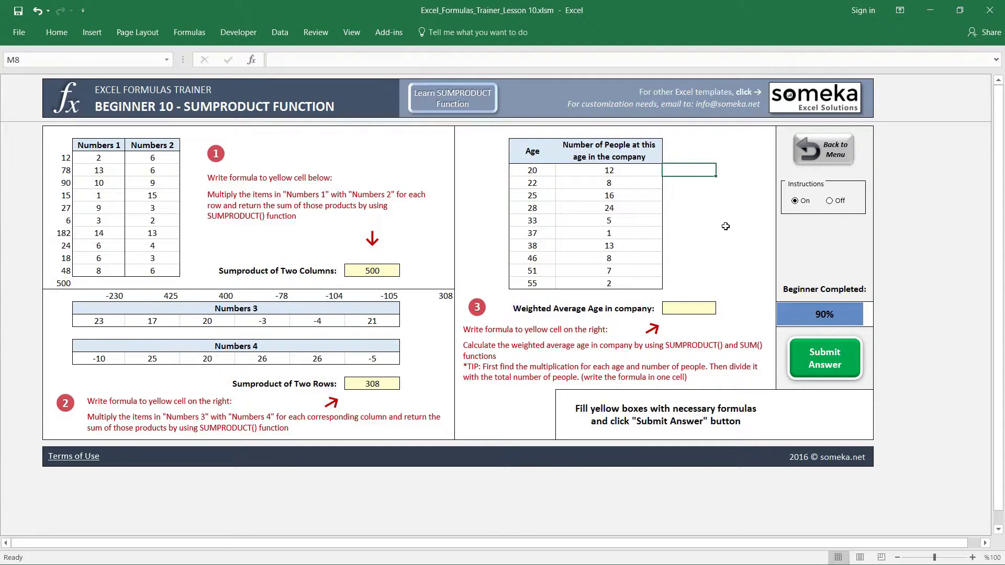
- Enter =AVERAGE(K8:K17) in M8 beside the age table, showing an unweighted 35,5
key(Right)
text(=averag)
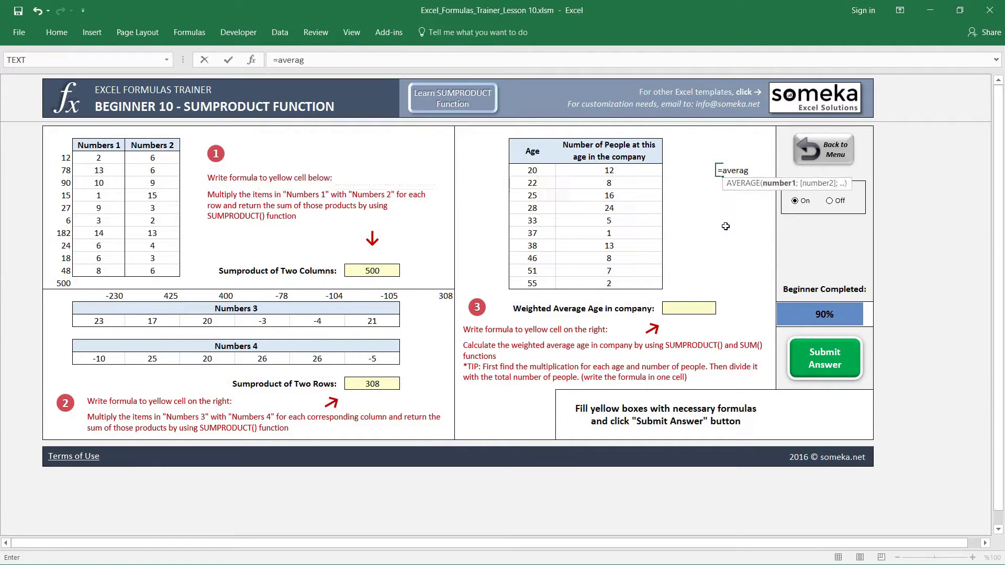
key(Tab)
drag(533, 171, 544, 283)
key(ctrl+Return)
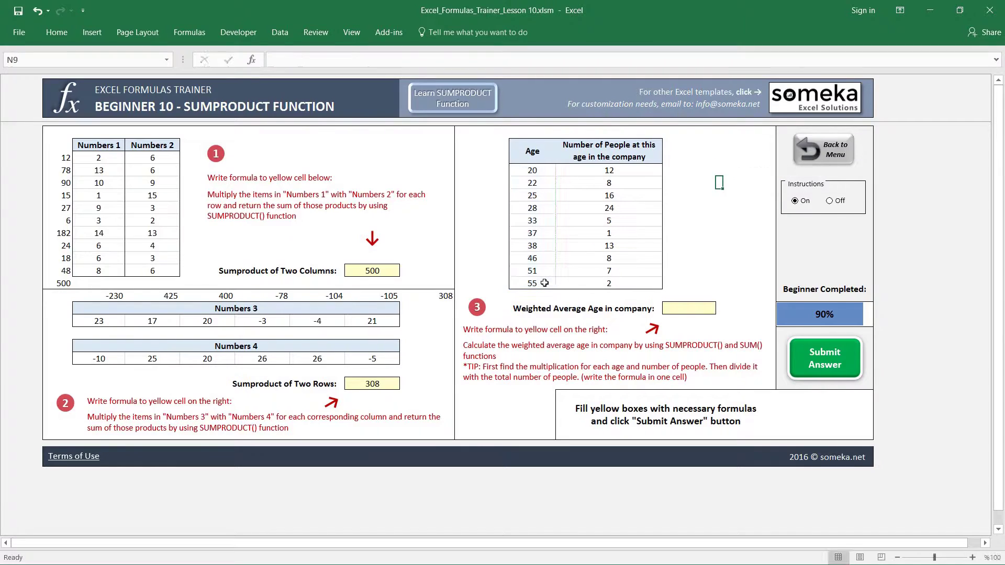
key(ctrl+c)
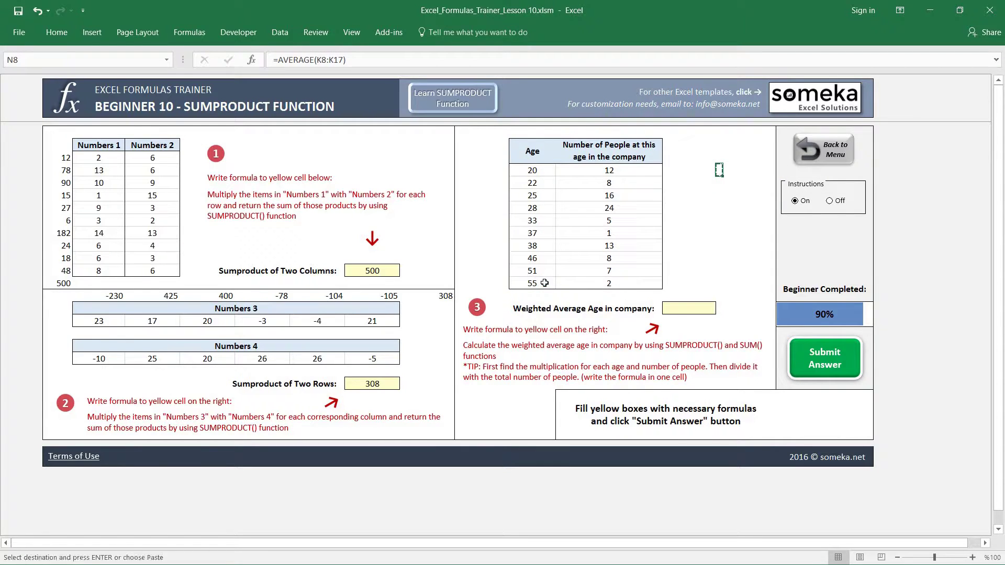
text(=average)
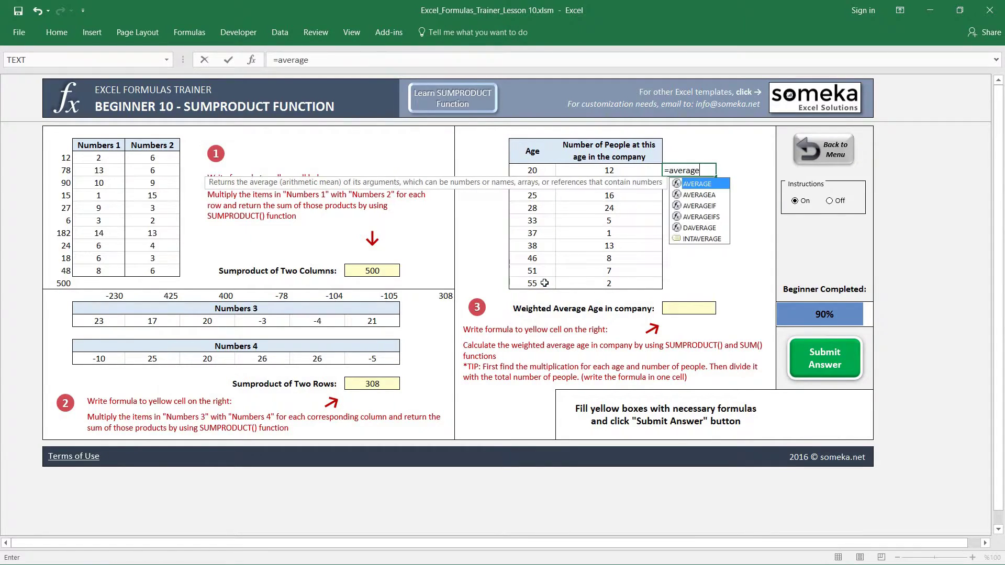
key(Tab)
drag(532, 173, 540, 282)
key(Return)
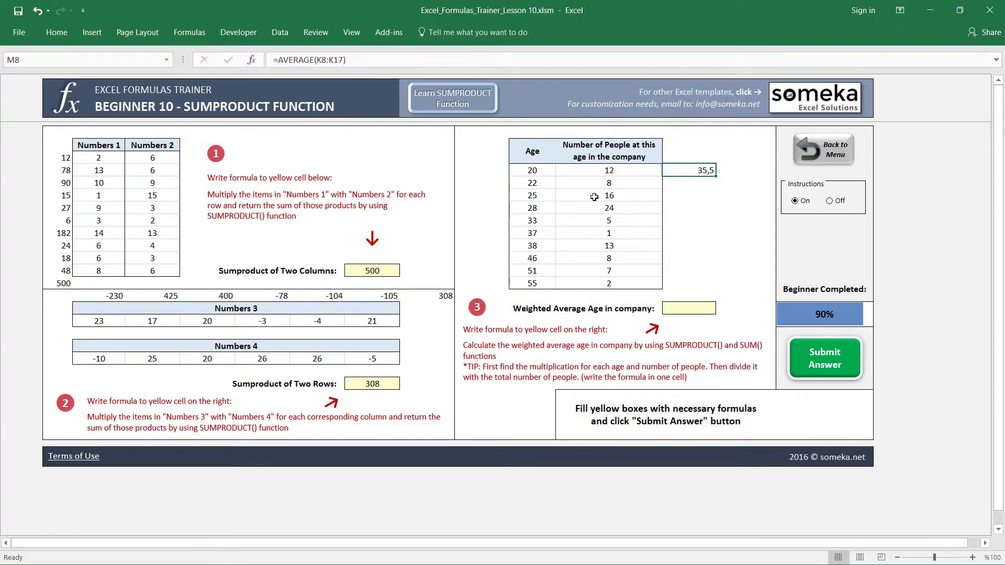
click(626, 197)
click(546, 197)
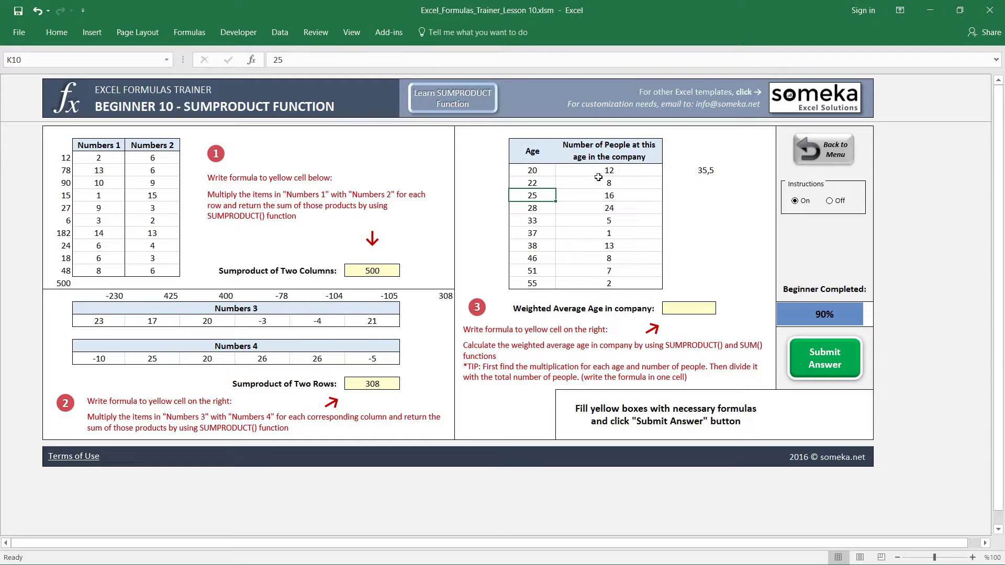
- Overwrite the Number of People counts with test values of 1, and 20 for age 20
click(611, 221)
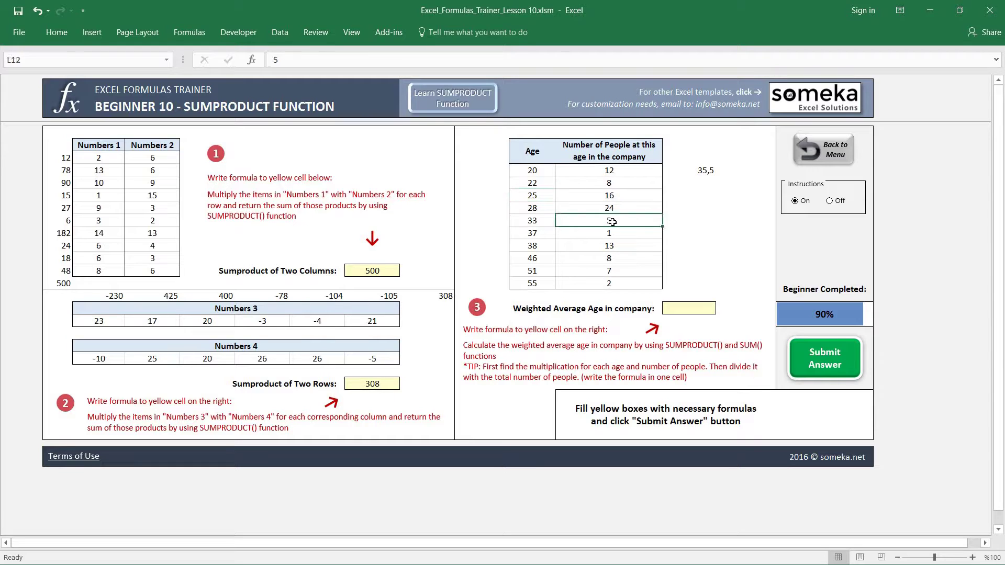
text(1 1 1 1 1 1)
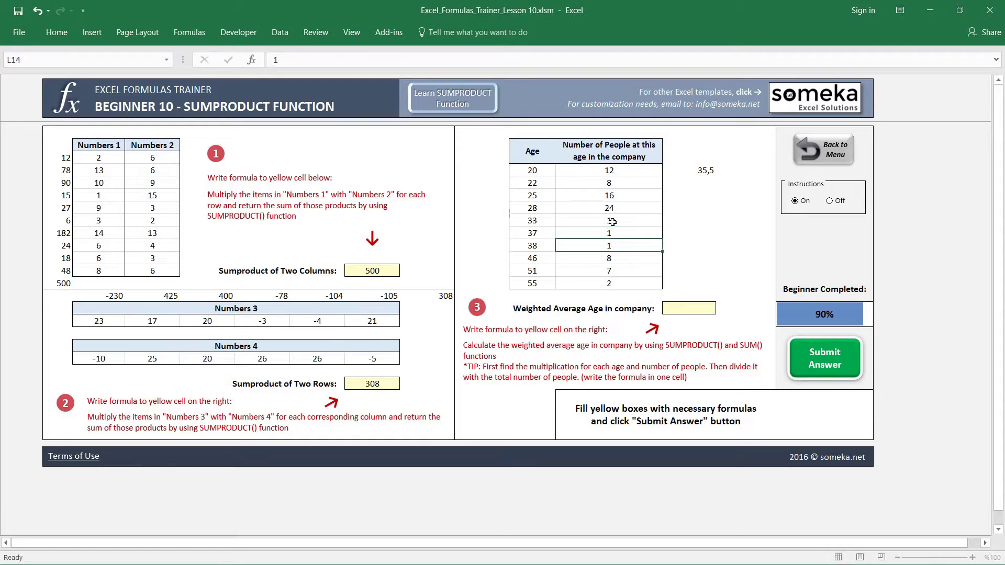
key(Up)
key(Up)
key(Up)
key(Up)
key(Up)
key(Up)
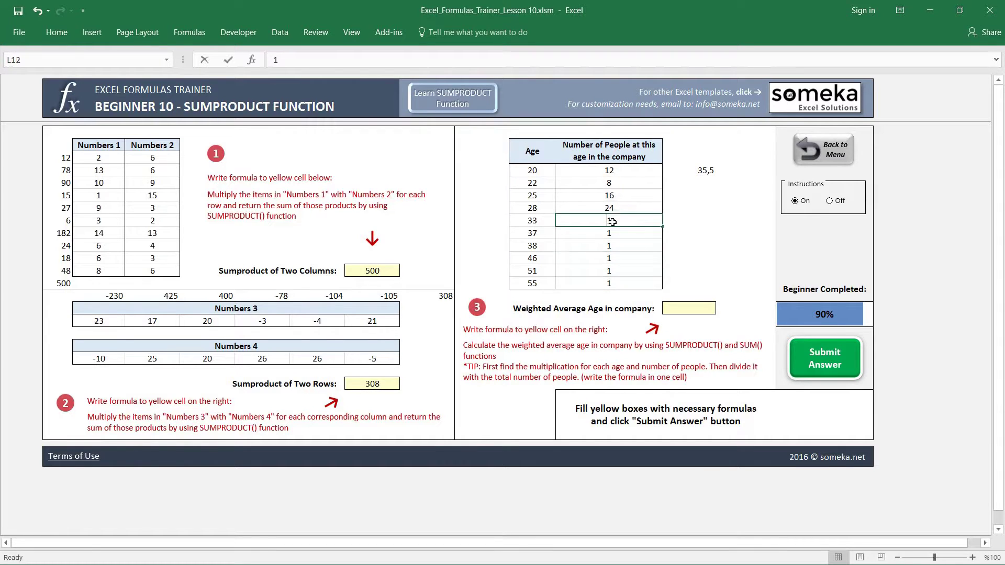
text(1)
key(Up)
text(1)
key(Up)
text(1)
key(Return)
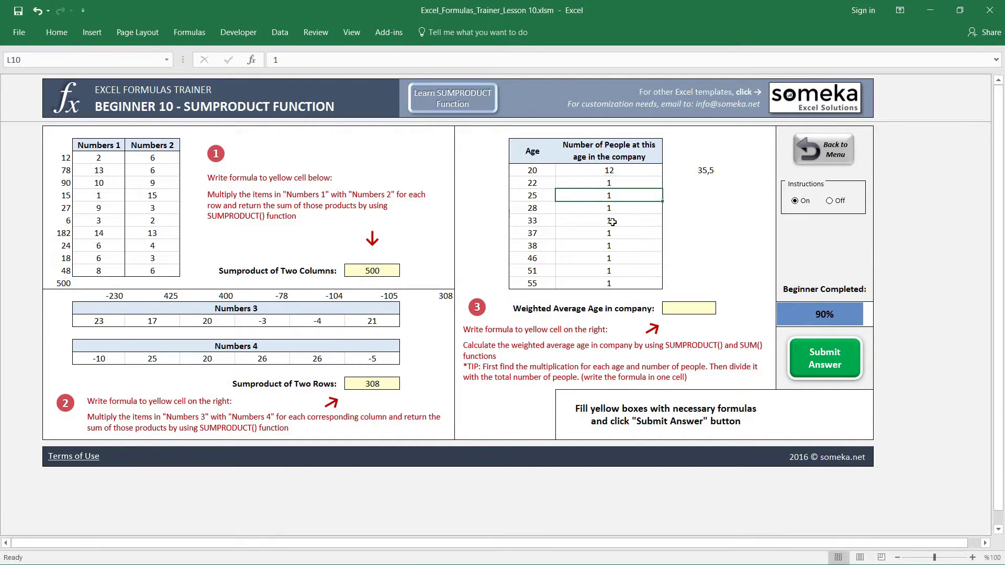
key(Up)
key(Up)
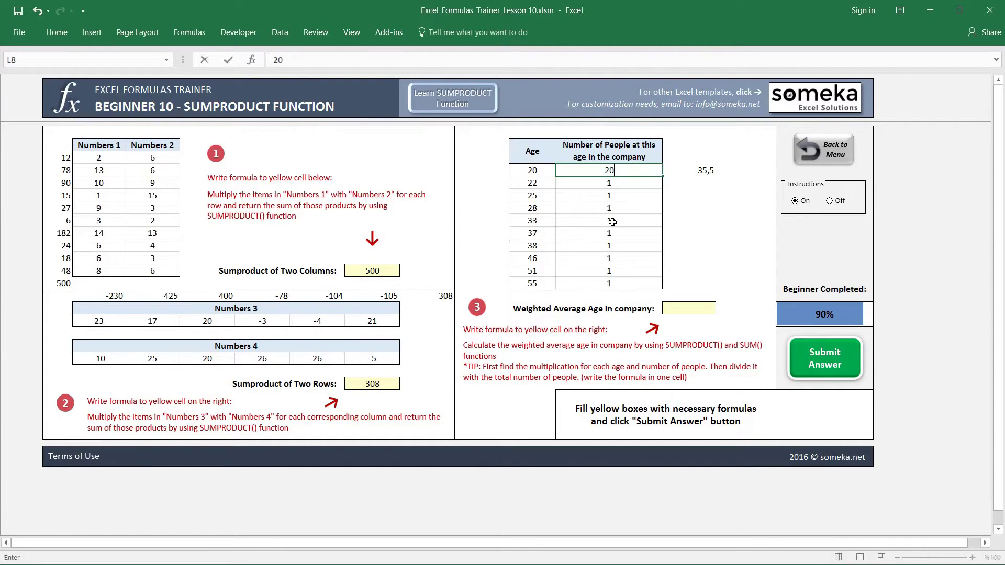
text(20)
key(Left)
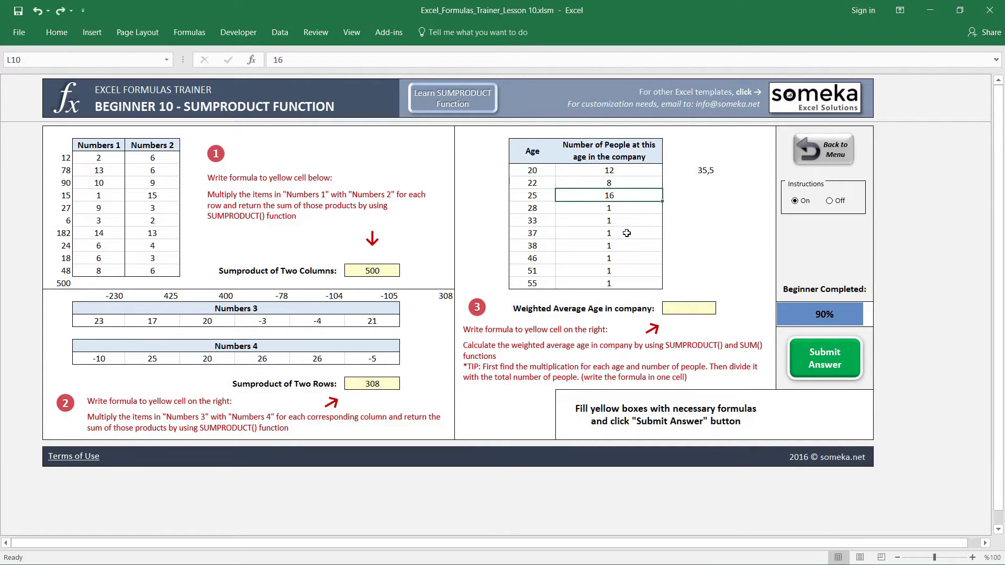
- Undo the test edits to restore the original counts, keeping M8's 35,5 average
key(ctrl+z)
key(ctrl+z)
key(ctrl+z)
key(ctrl+z)
key(ctrl+z)
key(ctrl+z)
key(ctrl+z)
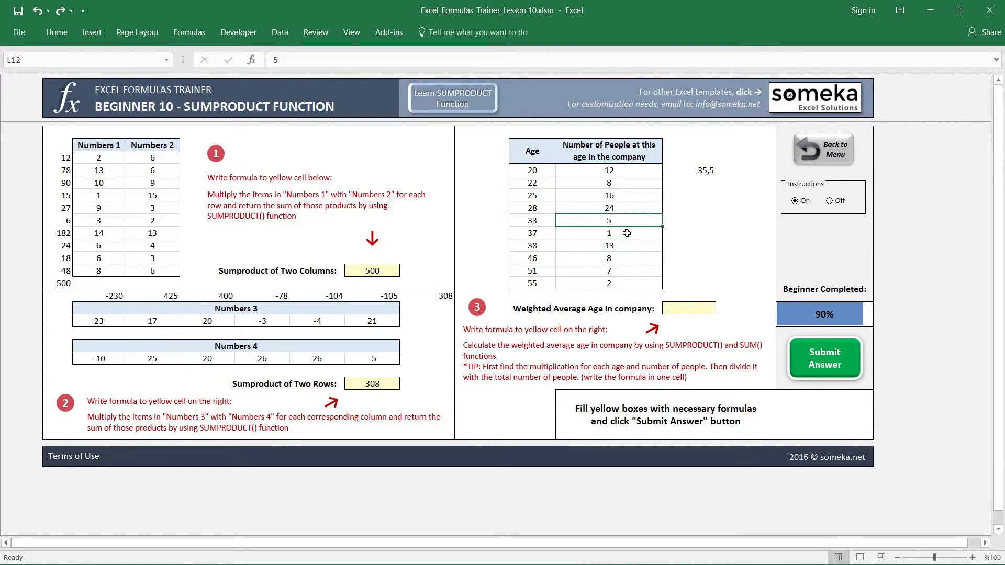
key(ctrl+z)
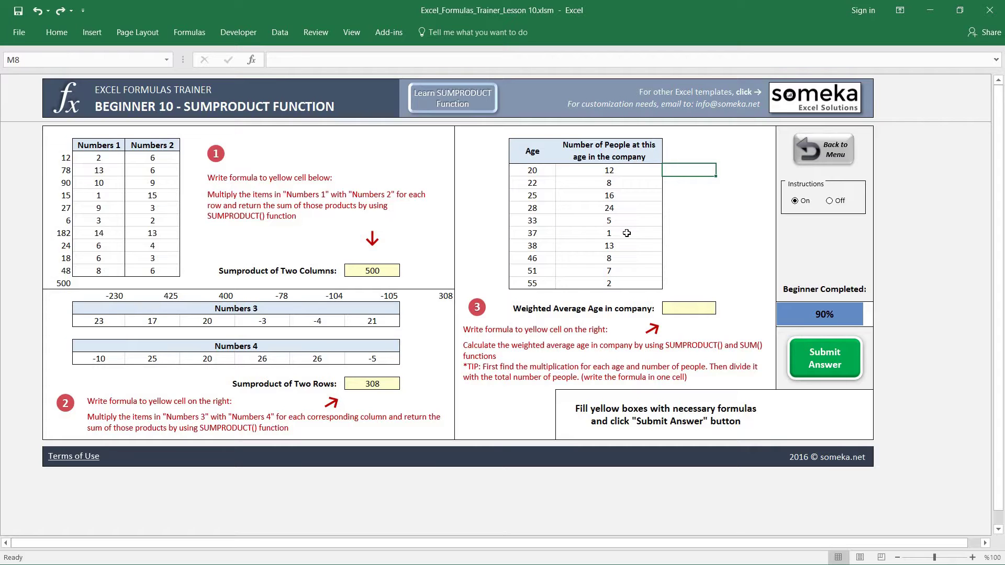
key(ctrl+y)
- Enter =SUMPRODUCT(K8:K17;L8:L17) in the Weighted Average Age cell M19
click(684, 313)
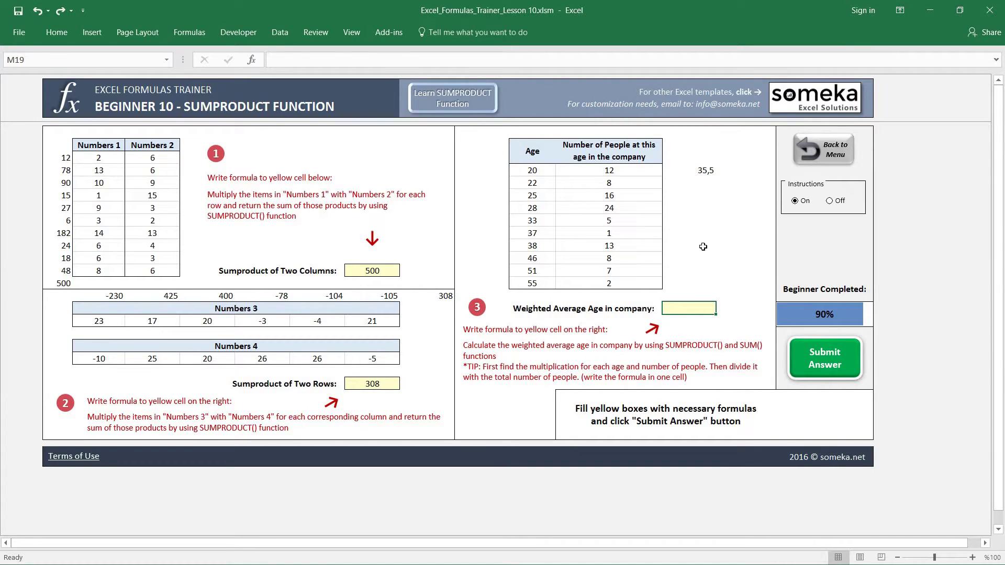
text(=sump)
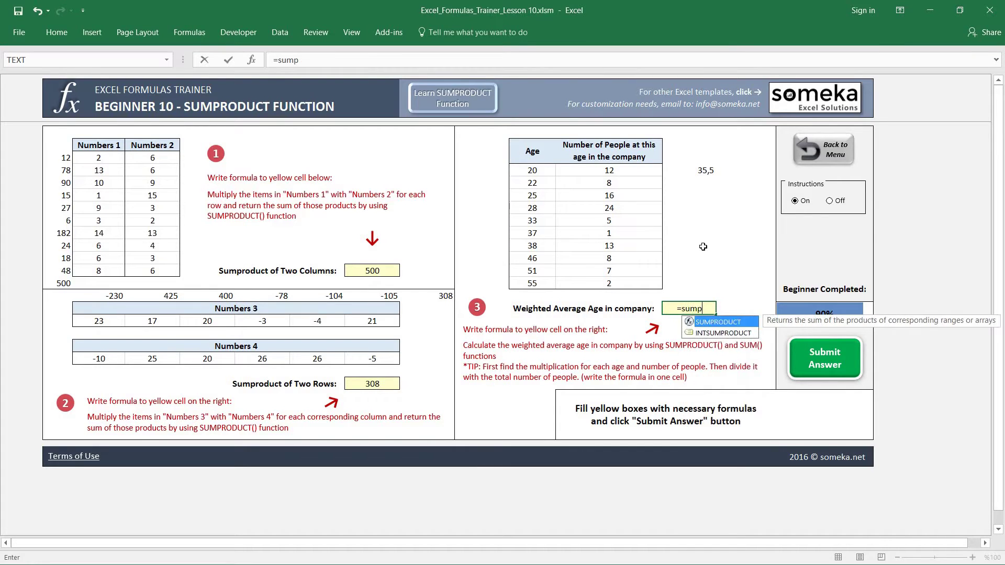
key(Tab)
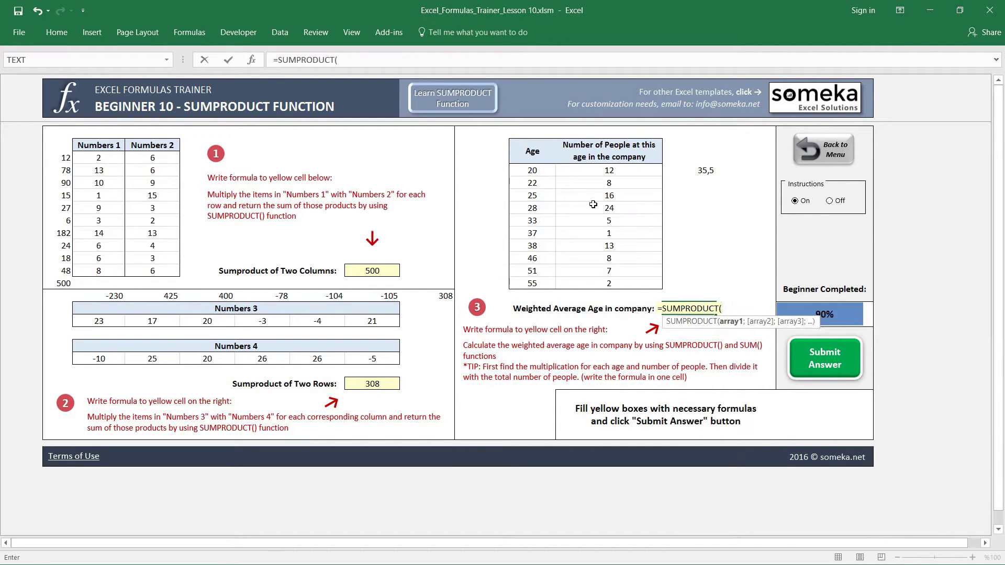
drag(532, 170, 539, 283)
text(;)
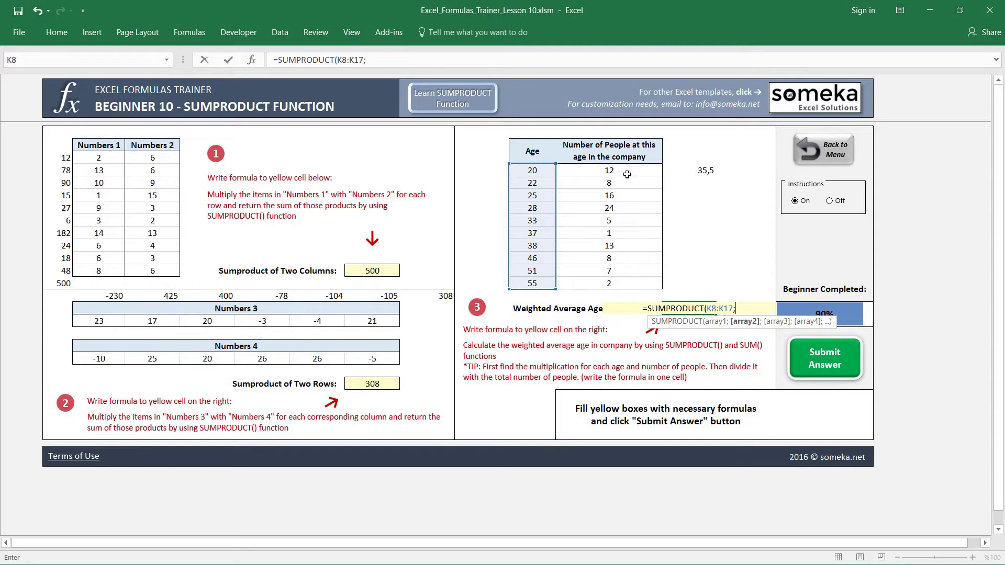
drag(610, 171, 612, 284)
text())
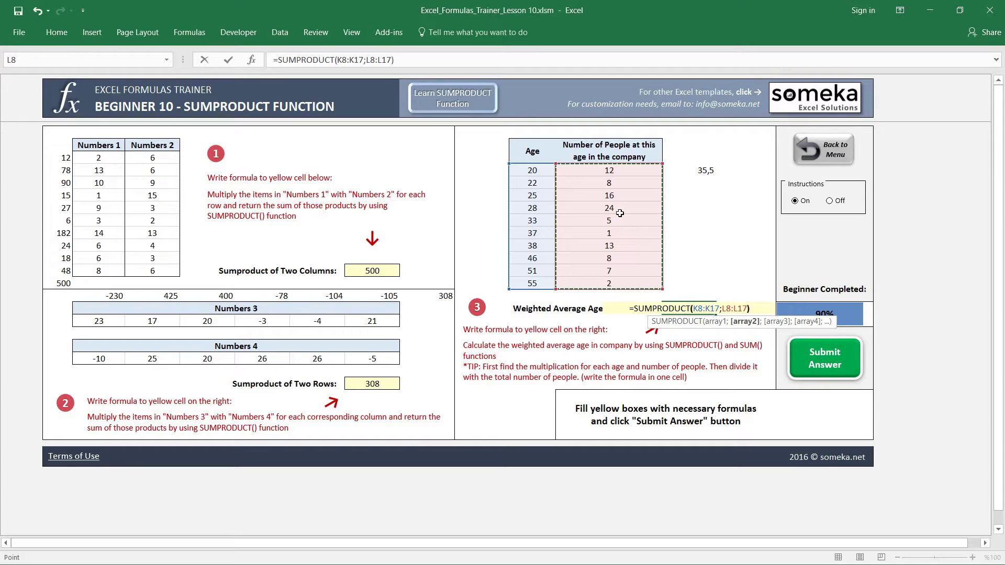
key(ctrl+Return)
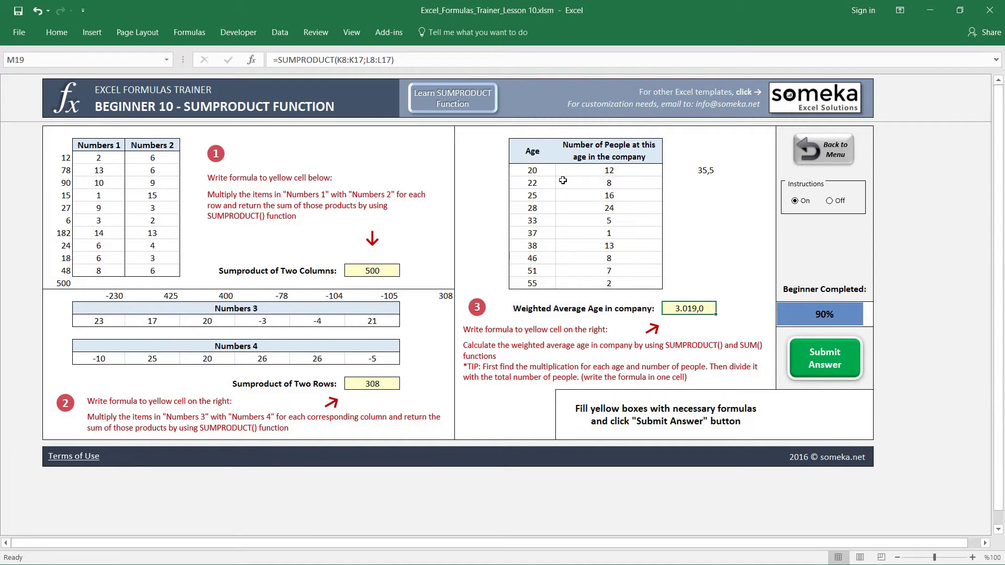
- Append /SUM(L8:L17) to the formula so the weighted average shows 31,4
click(413, 60)
text(/)
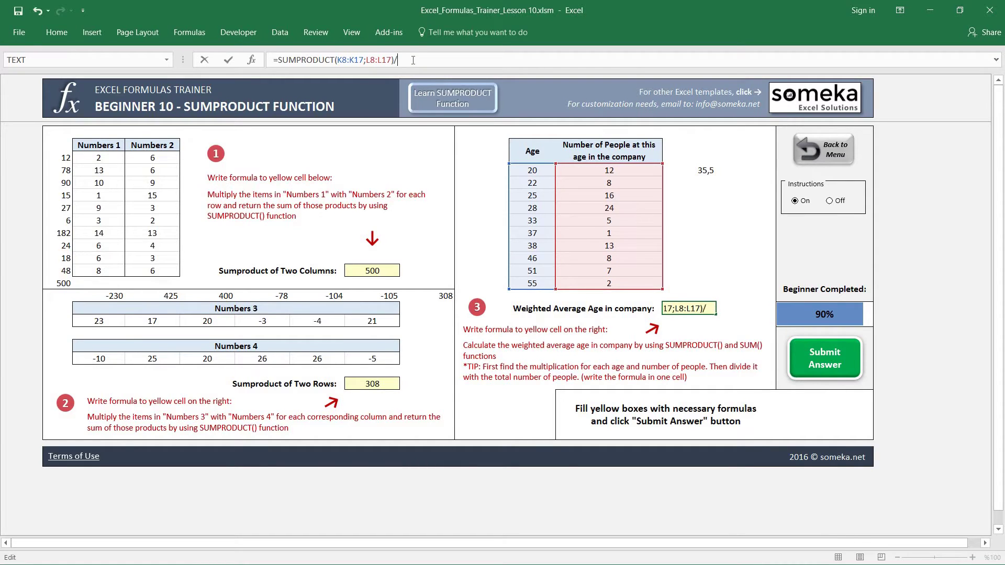
text(SUM()
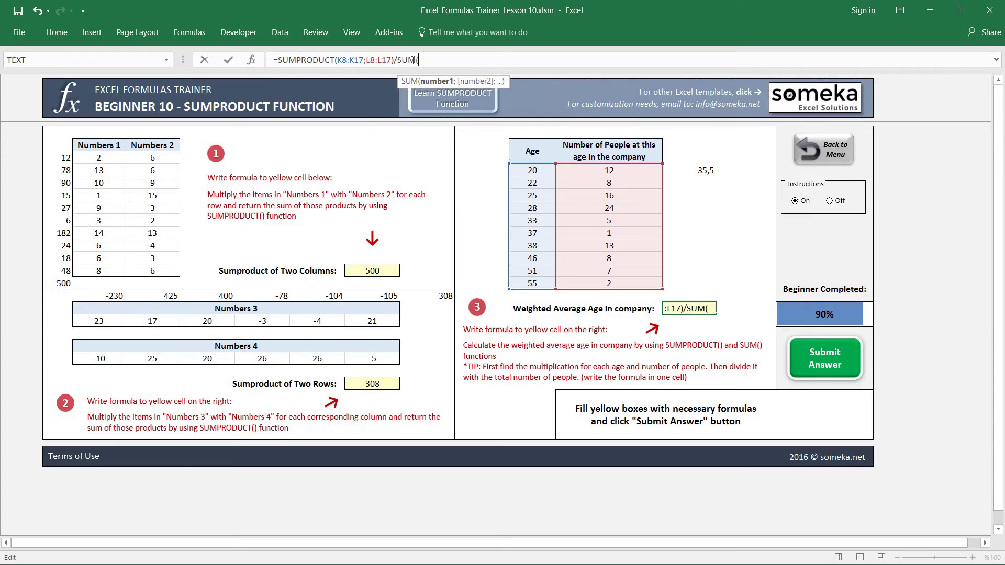
drag(626, 171, 626, 283)
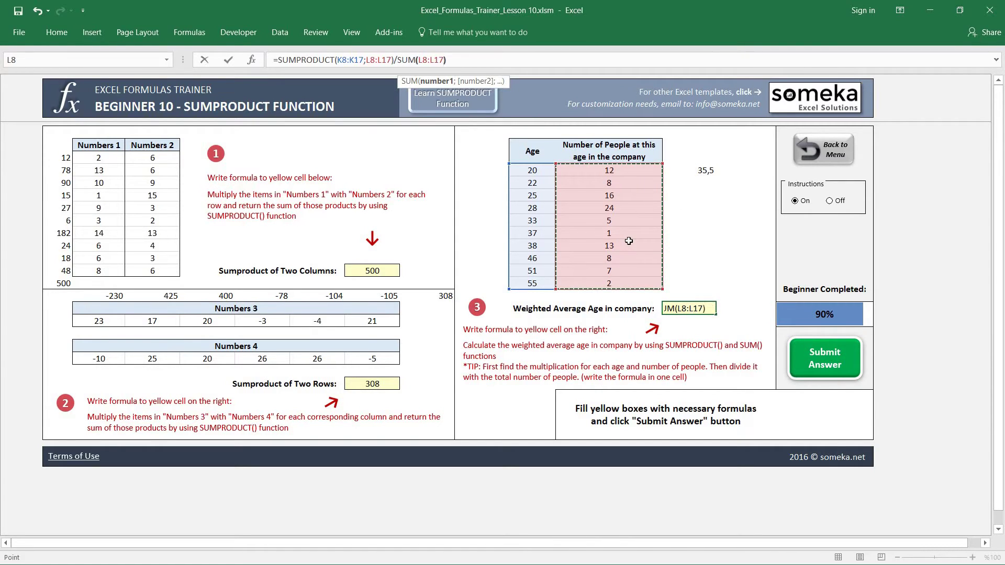
text())
key(Return)
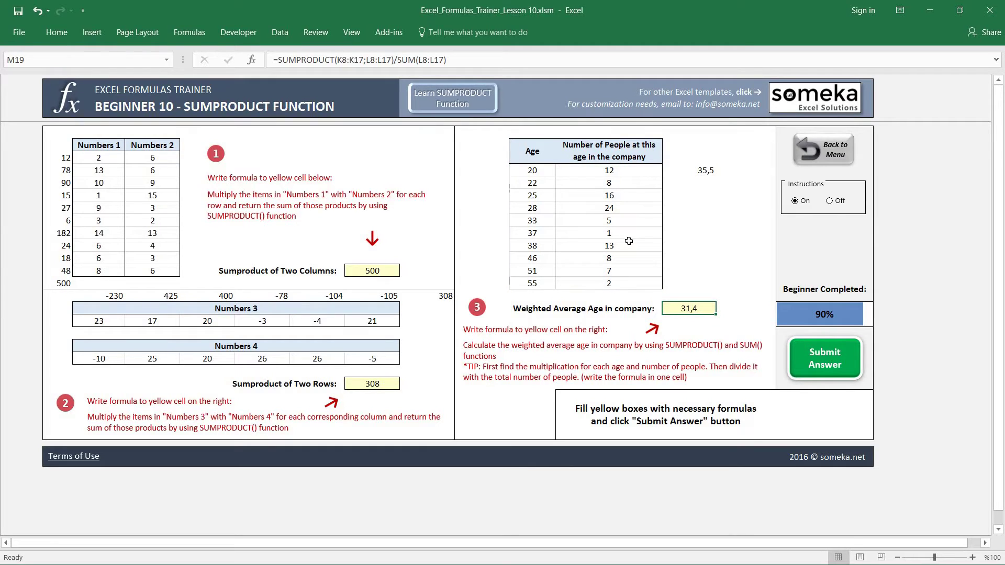
click(632, 185)
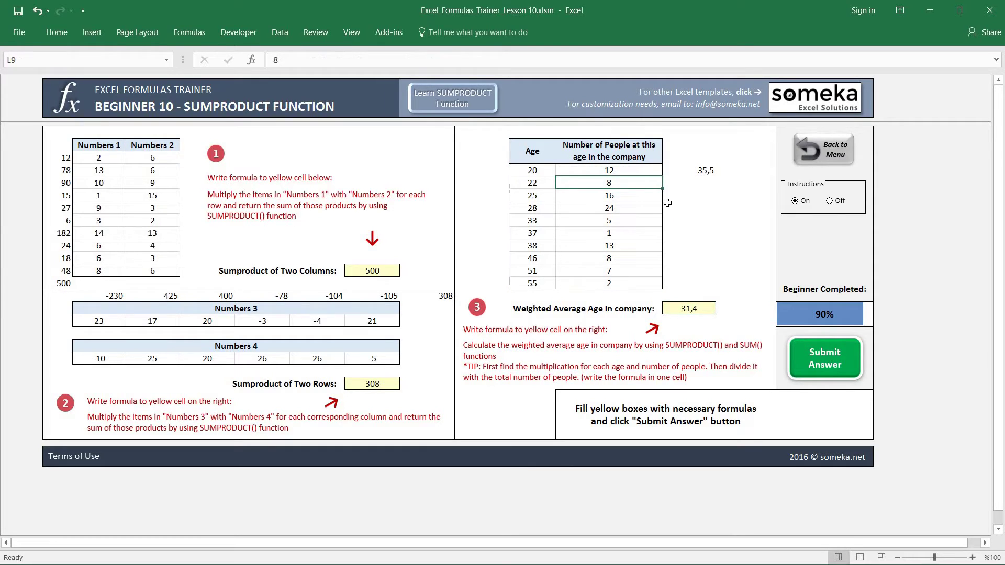
text(1)
key(Return)
text(1)
key(Return)
text(1)
key(Return)
text(1)
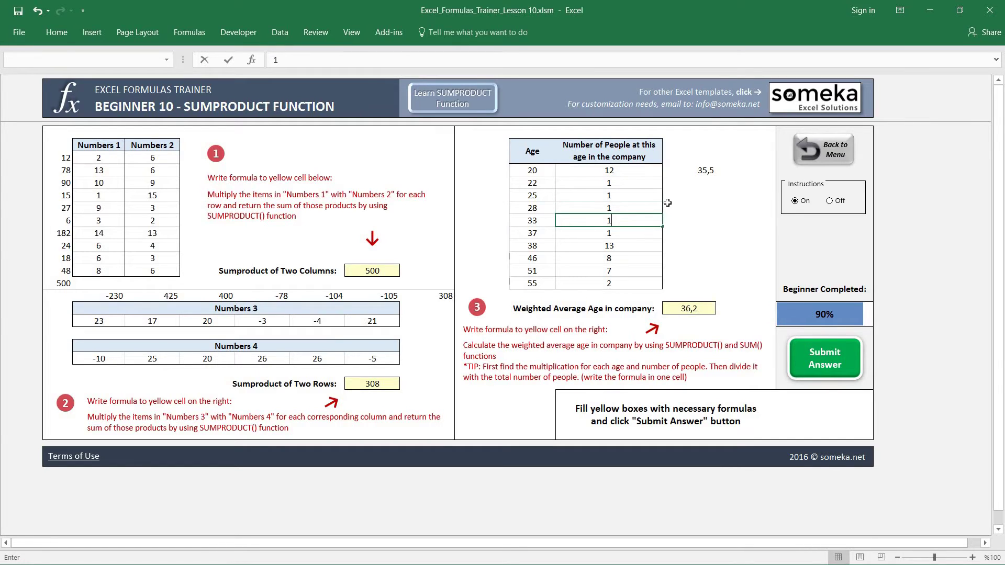
key(Return)
text(1)
key(Return)
text(1)
key(Return)
text(1)
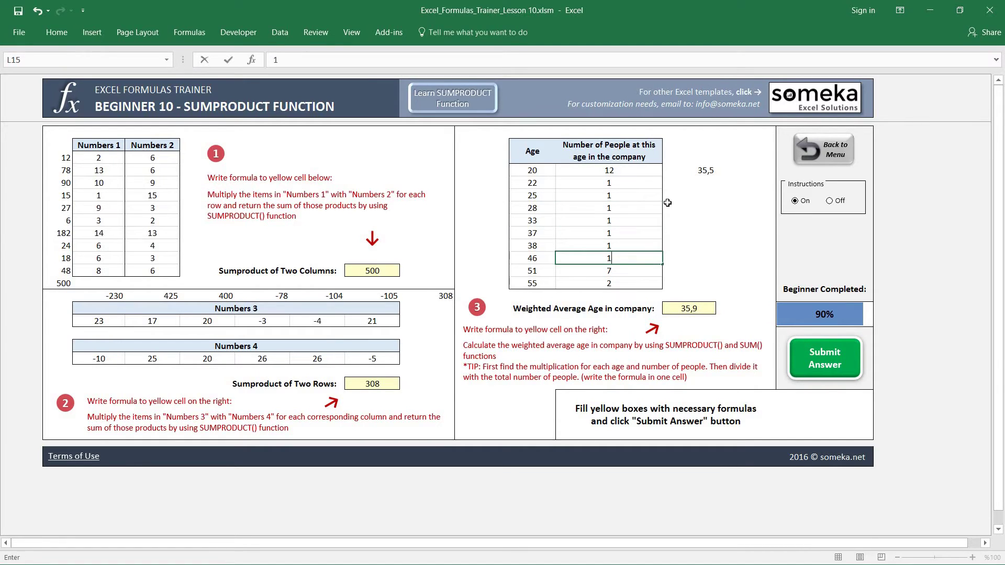
key(Return)
text(1)
key(Return)
text(1)
key(Return)
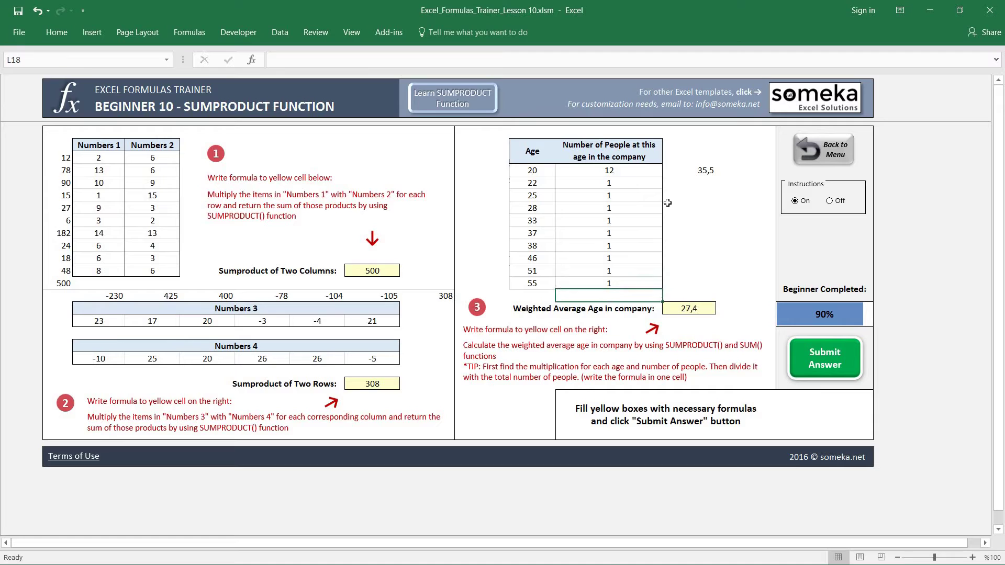
key(Up)
key(Up)
key(Up)
key(Up)
key(Up)
key(Up)
key(Up)
key(Up)
key(Up)
key(Left)
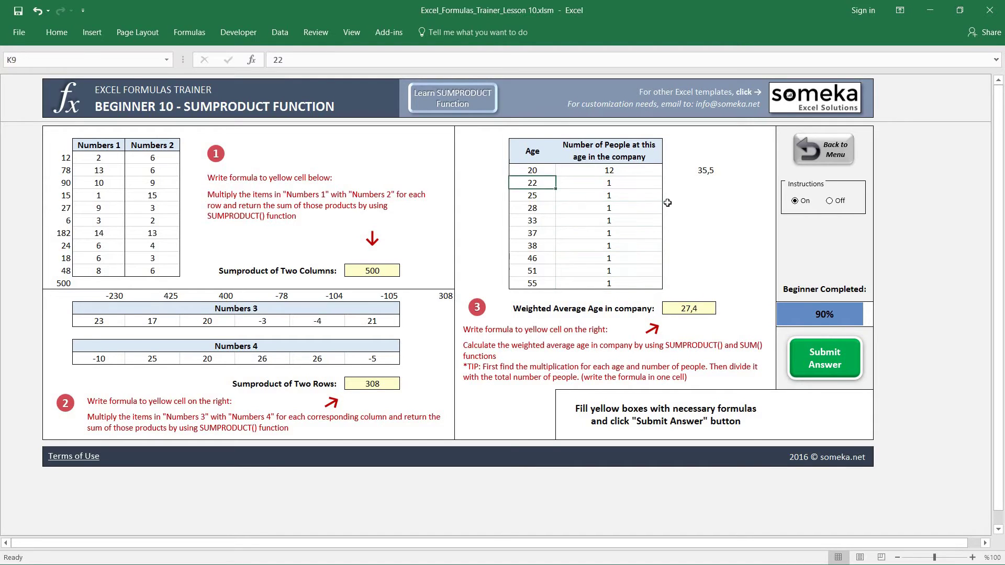
key(Right)
key(Down)
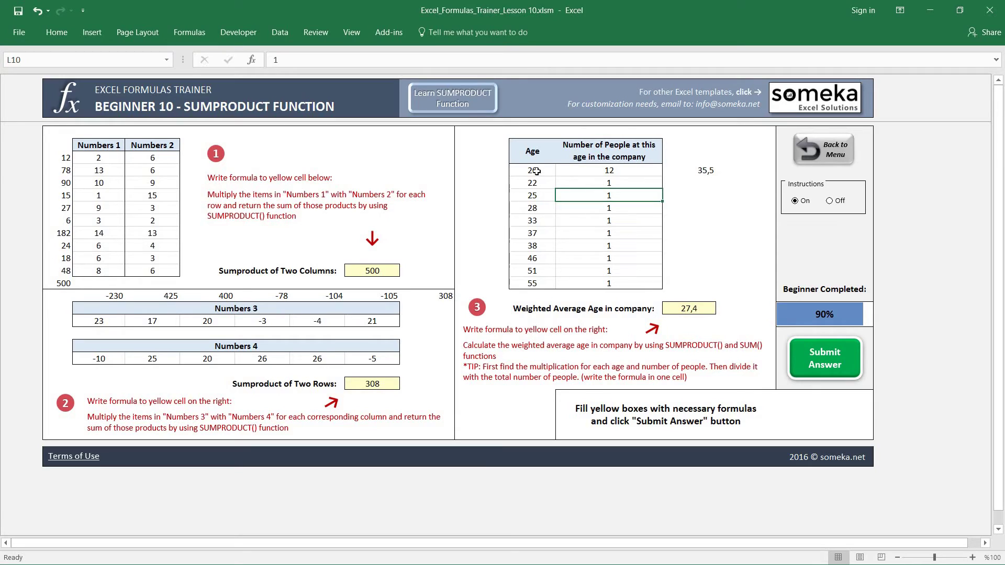
key(Left)
key(Up)
key(Up)
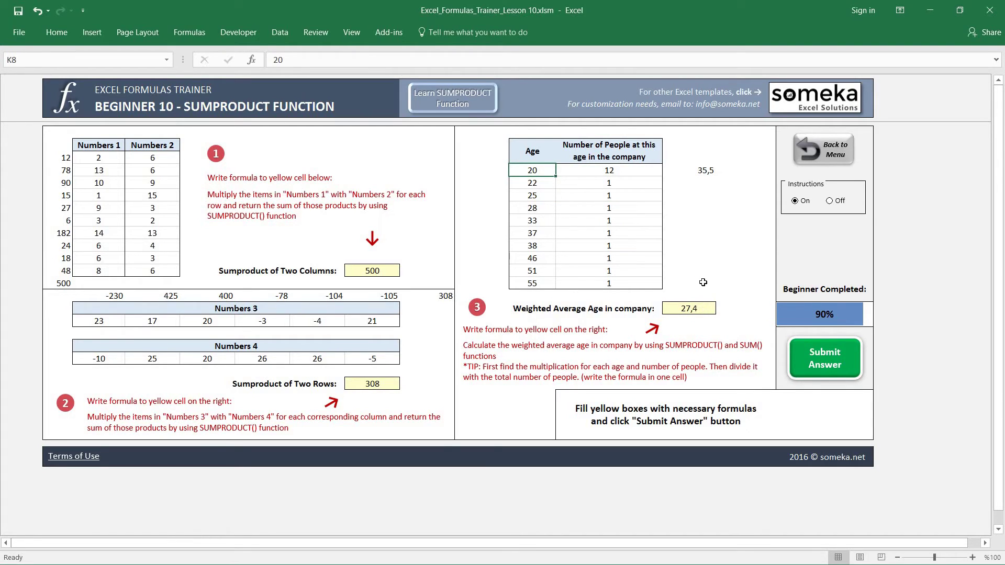
key(ctrl+z)
key(ctrl+z)
key(ctrl+z)
key(ctrl+z)
key(ctrl+z)
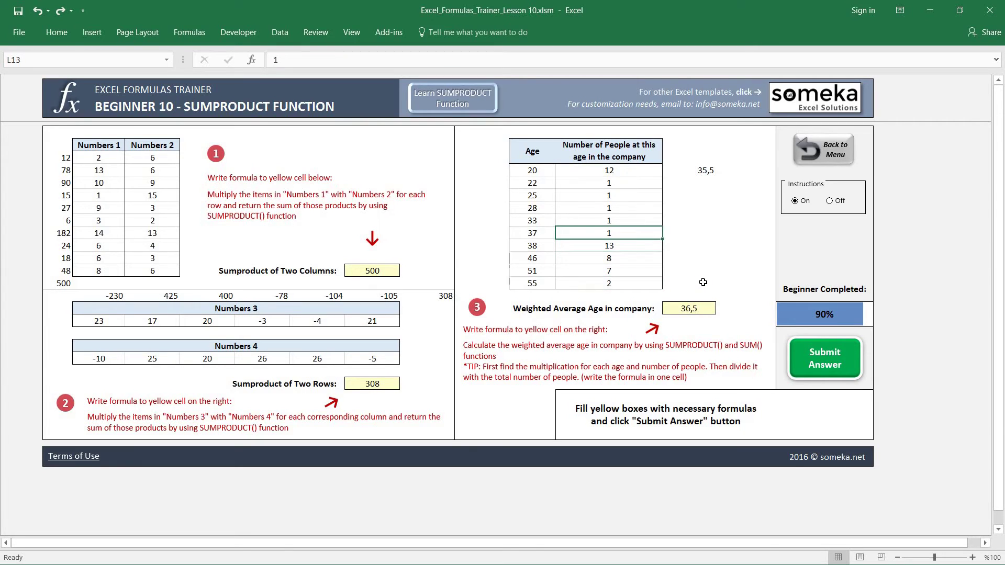
key(ctrl+z)
key(ctrl+z)
key(ctrl+z)
key(ctrl+z)
key(ctrl+z)
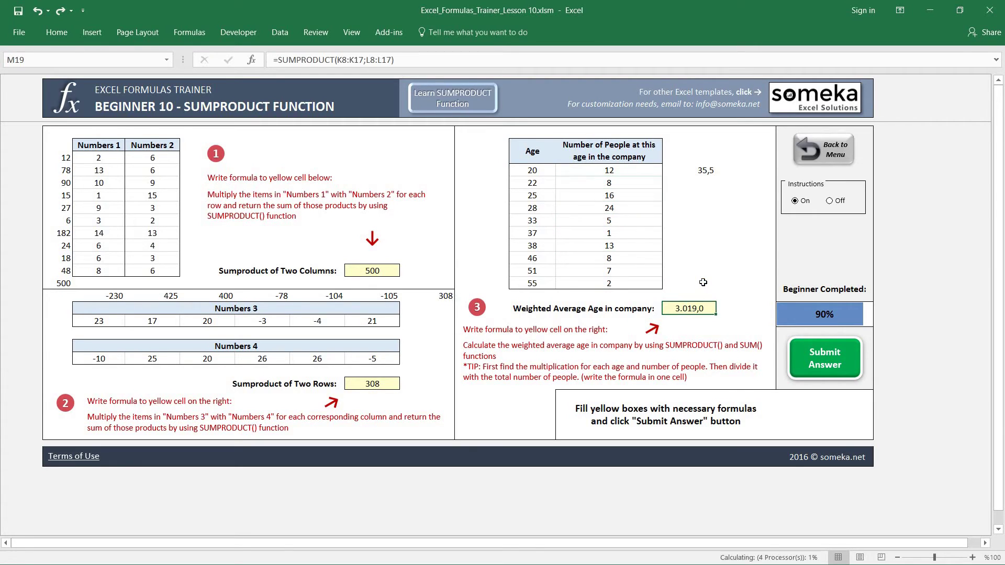
key(ctrl+z)
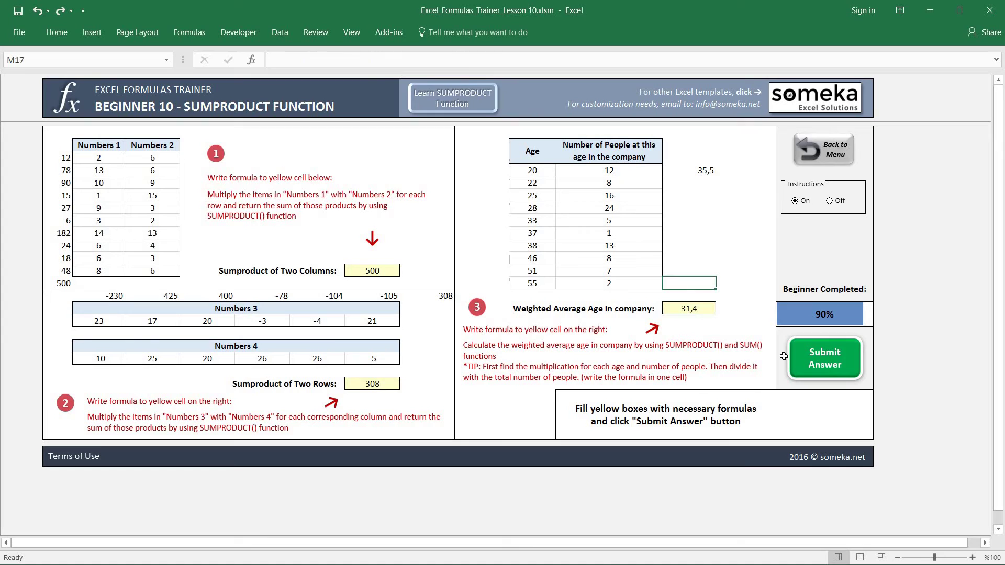
- Submit lesson 10's answers and return to the dashboard showing 10 of 30 sections completed
click(837, 364)
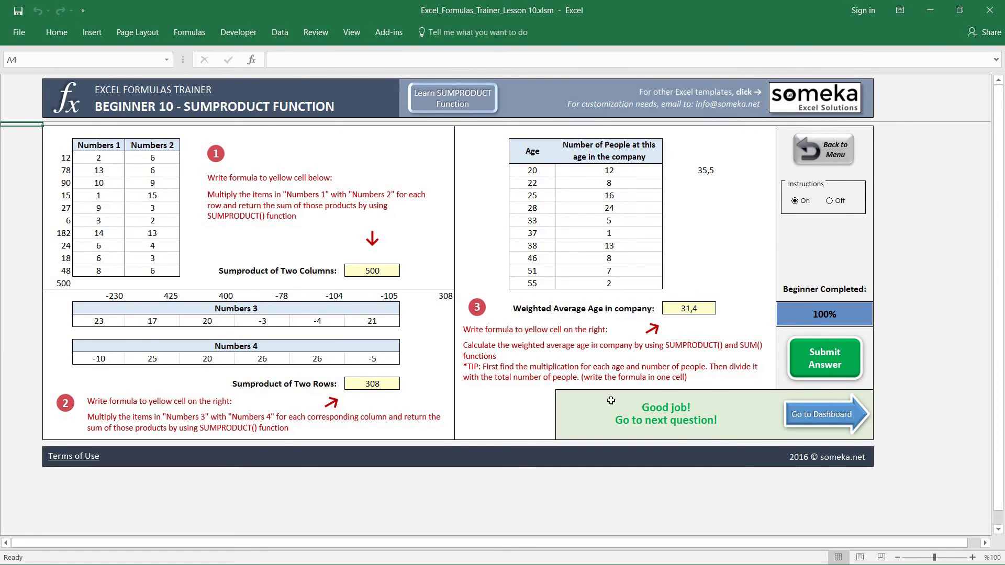
click(839, 158)
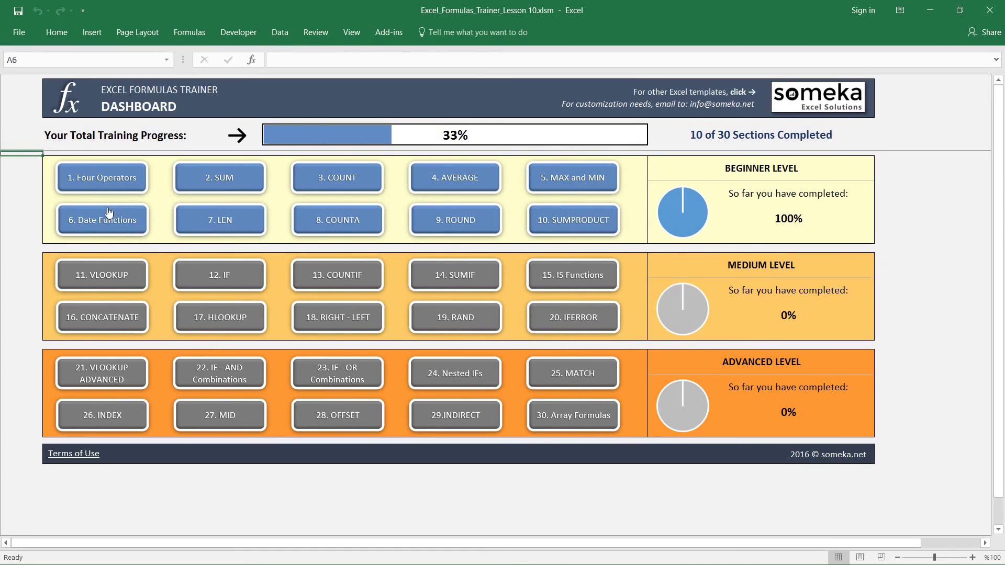